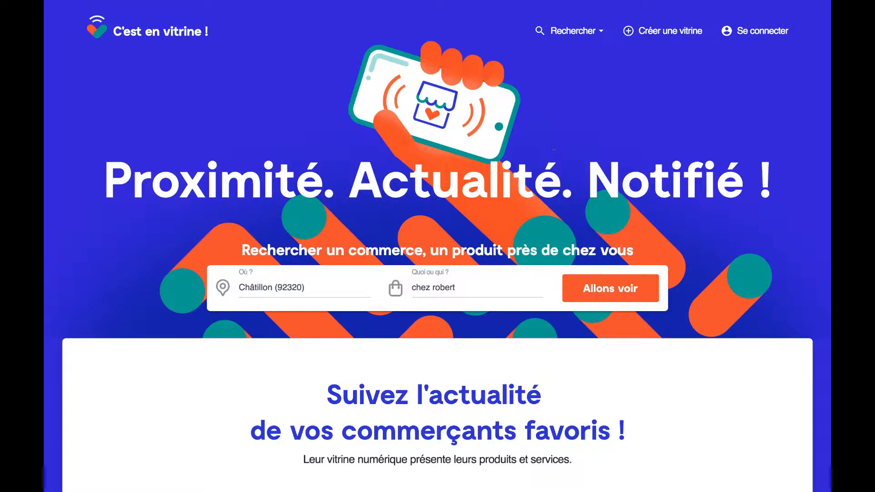
- Jump down to the 'Vous êtes un professionnel ?' section using 'Créer une vitrine' in the navigation
{"action": "left_click", "coordinate": [656, 31]}
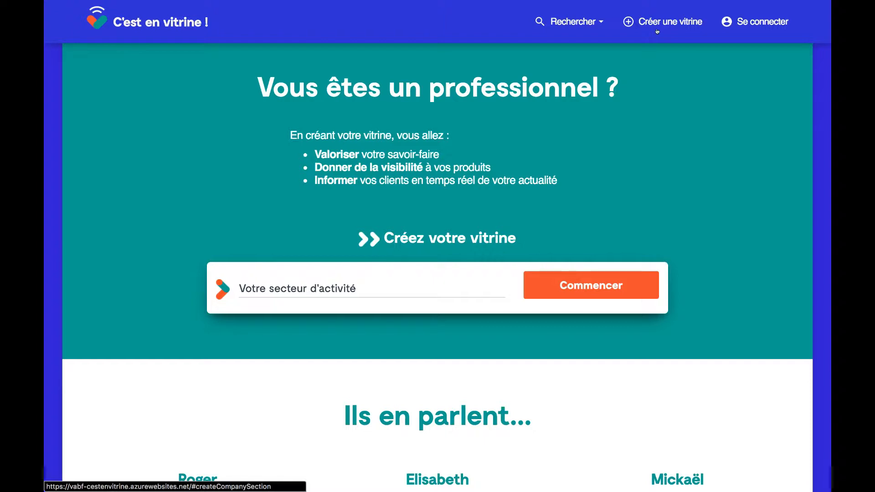
- Pick Restaurant / Café as the sector, start the vitrine, and sign in with the saved account
{"action": "left_click", "coordinate": [305, 291]}
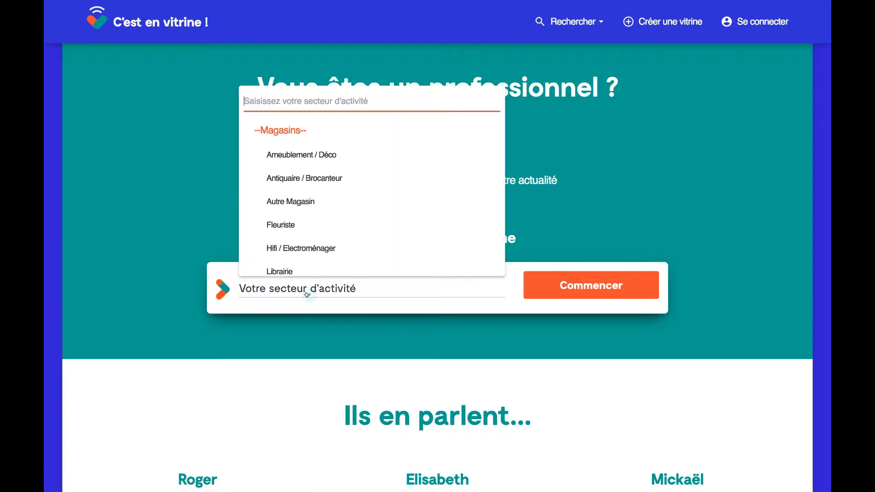
{"action": "type", "text": "rest"}
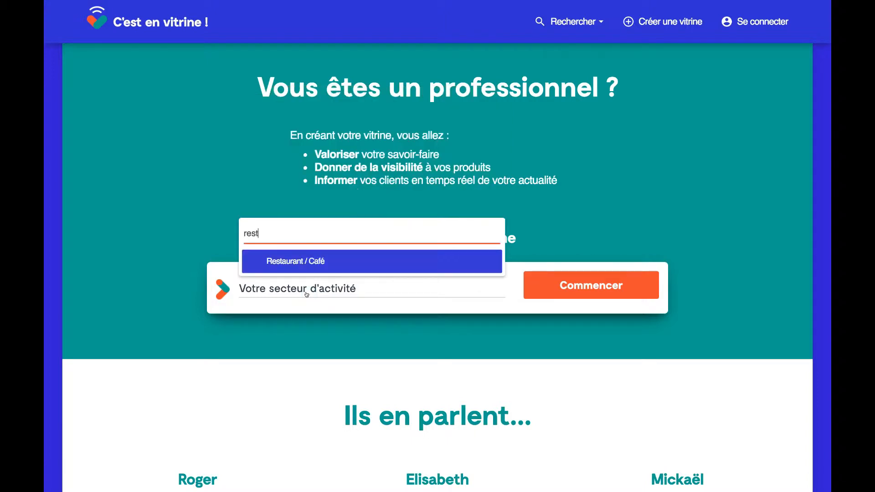
{"action": "left_click", "coordinate": [390, 261]}
{"action": "left_click", "coordinate": [555, 286]}
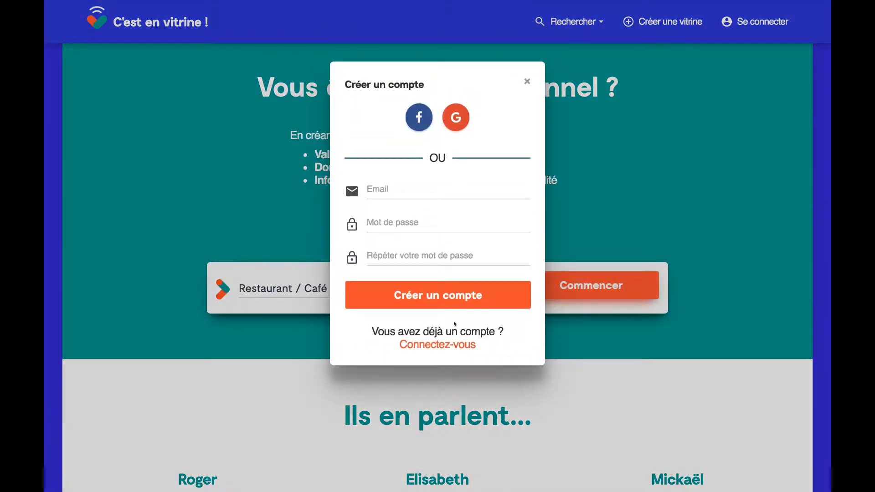
{"action": "left_click", "coordinate": [441, 345]}
{"action": "left_click", "coordinate": [429, 276]}
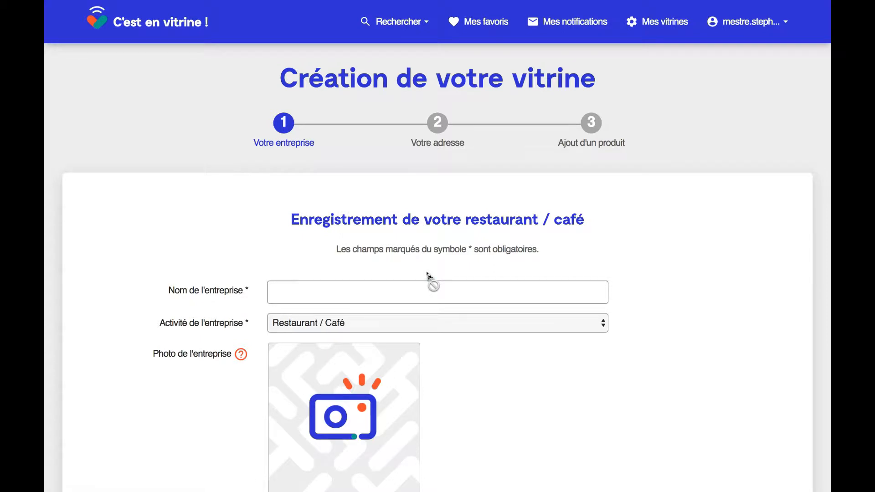
- Enter Framboise as the business name
{"action": "left_click", "coordinate": [395, 286]}
{"action": "type", "text": "Fr"}
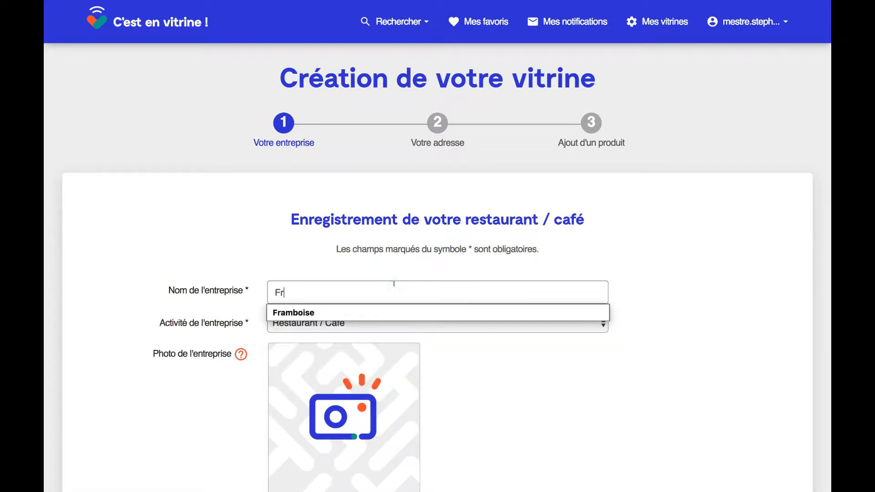
{"action": "type", "text": "a"}
{"action": "key", "text": "Down"}
{"action": "key", "text": "Return"}
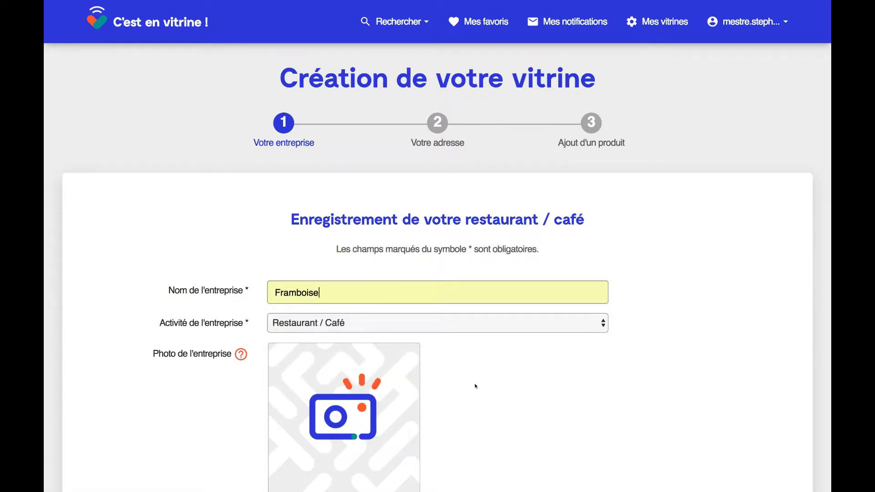
- Upload Framb4.jpg as the business photo and continue to the address step
{"action": "scroll", "coordinate": [475, 386], "scroll_direction": "down", "scroll_amount": 3}
{"action": "left_click", "coordinate": [359, 363]}
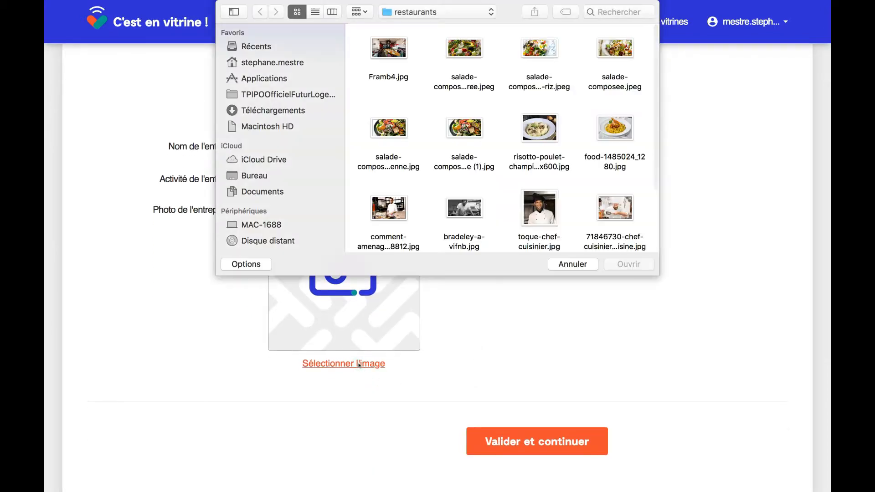
{"action": "double_click", "coordinate": [382, 54]}
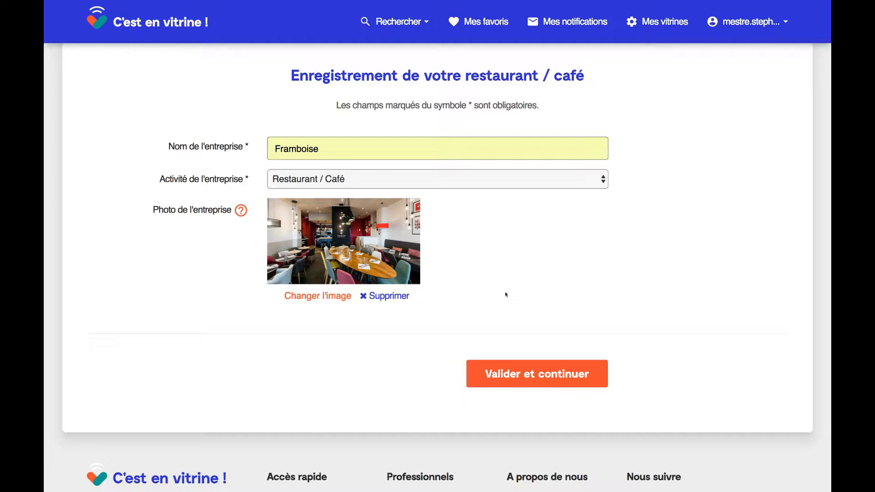
{"action": "left_click", "coordinate": [550, 379]}
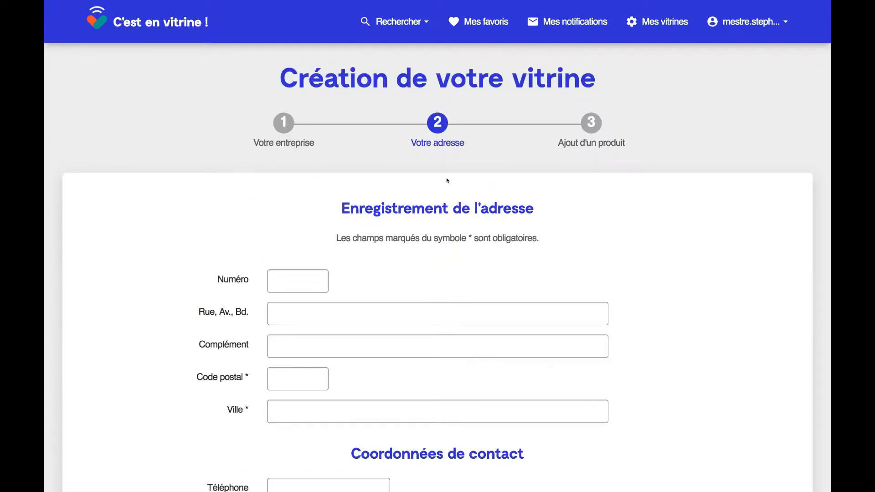
- Fill in the restaurant's street number, street name, postal code and city, Paris
{"action": "left_click", "coordinate": [299, 274]}
{"action": "key", "text": "Tab"}
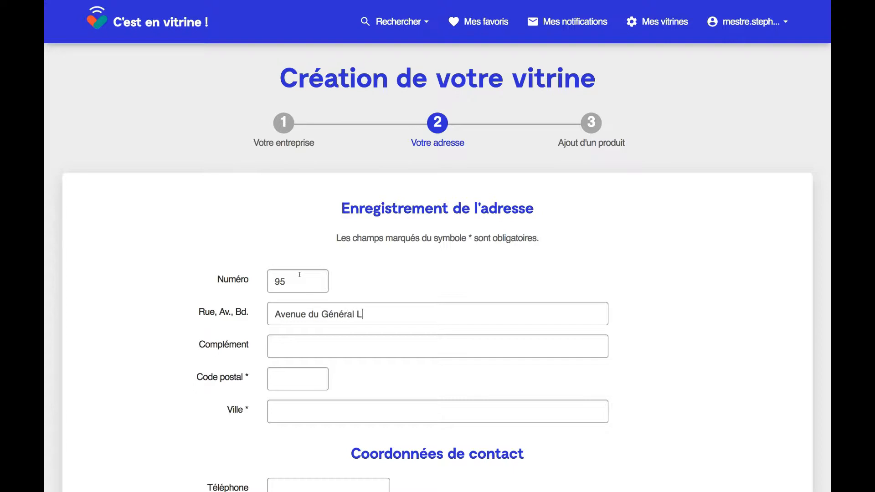
{"action": "scroll", "coordinate": [300, 274], "scroll_direction": "down", "scroll_amount": 2}
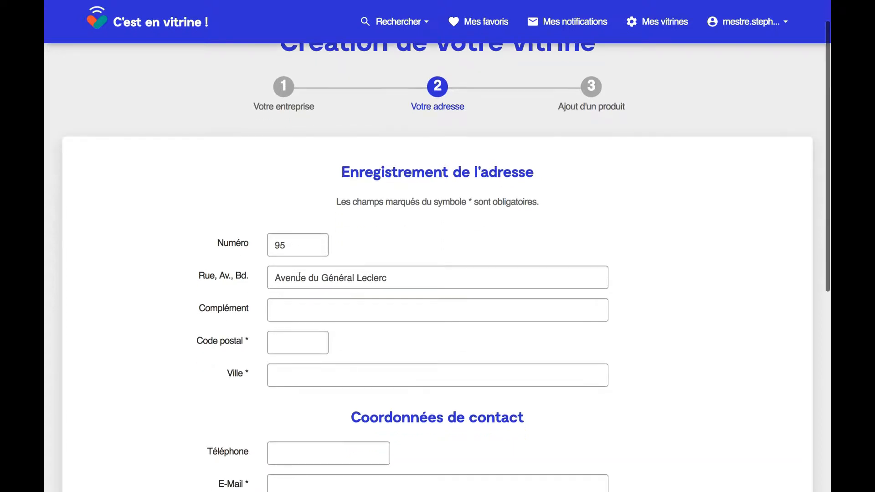
{"action": "left_click", "coordinate": [277, 341]}
{"action": "type", "text": "7"}
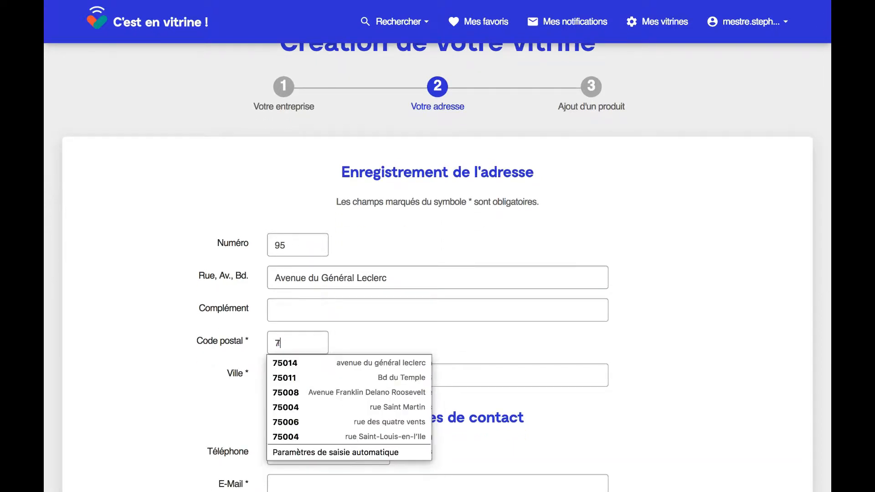
{"action": "type", "text": "5014"}
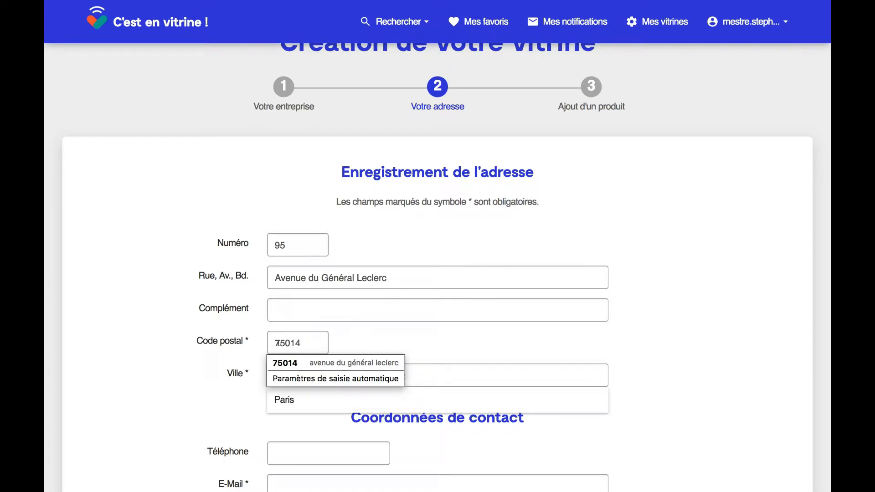
{"action": "left_click", "coordinate": [285, 400]}
{"action": "scroll", "coordinate": [289, 401], "scroll_direction": "down", "scroll_amount": 4}
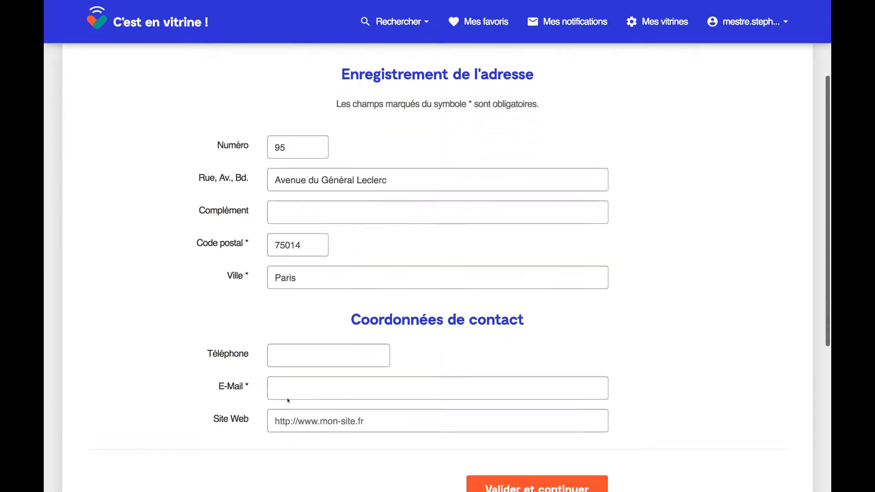
{"action": "left_click", "coordinate": [283, 272]}
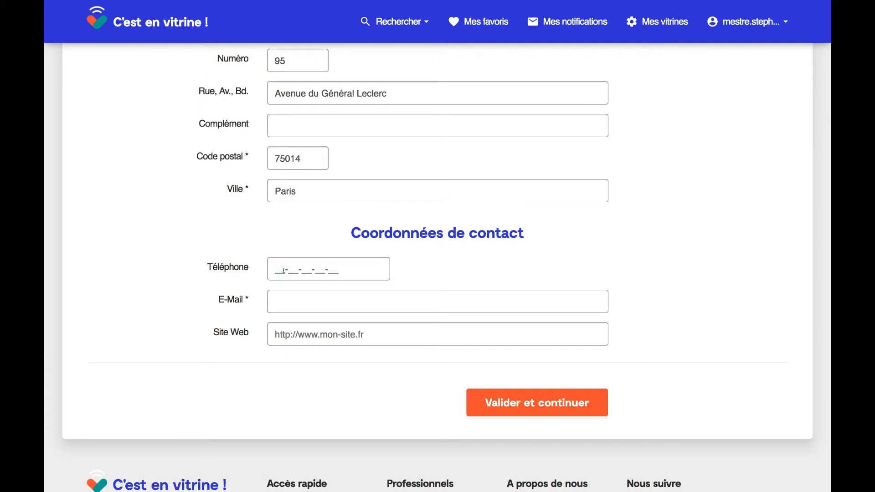
{"action": "type", "text": "01-01-01-01-01"}
{"action": "left_click", "coordinate": [282, 294]}
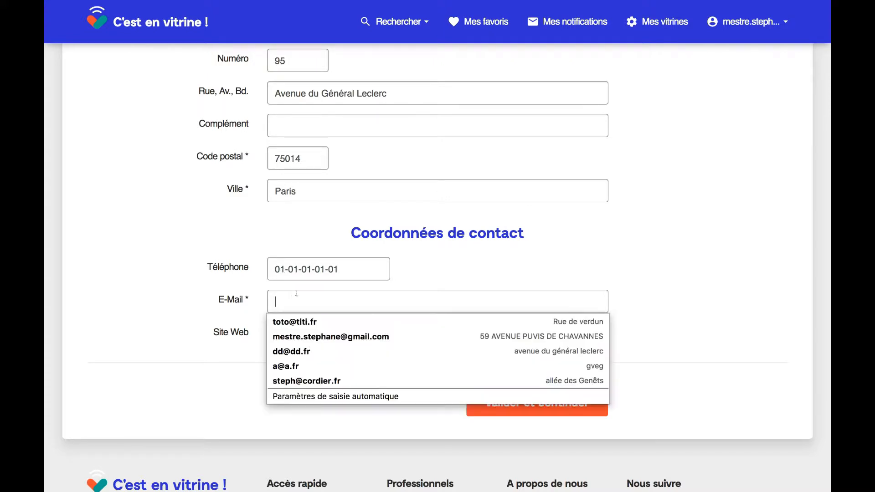
{"action": "type", "text": "fr"}
{"action": "key", "text": "Down"}
{"action": "key", "text": "Return"}
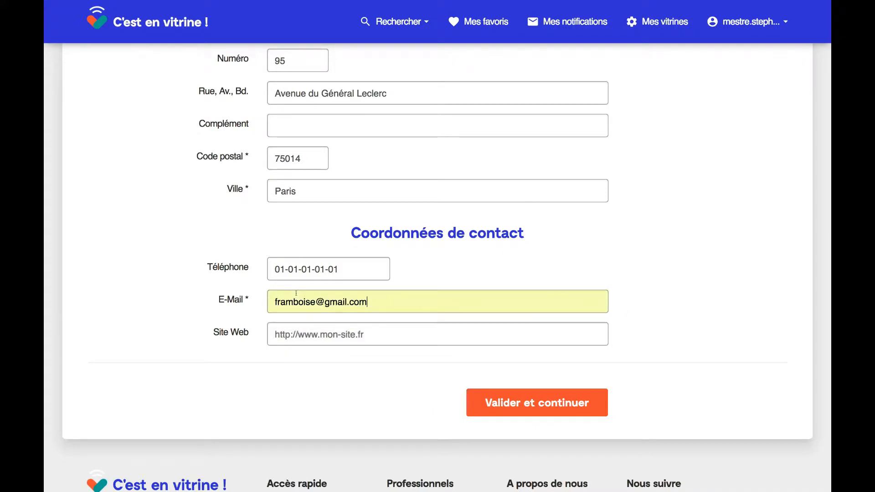
{"action": "left_click", "coordinate": [305, 335]}
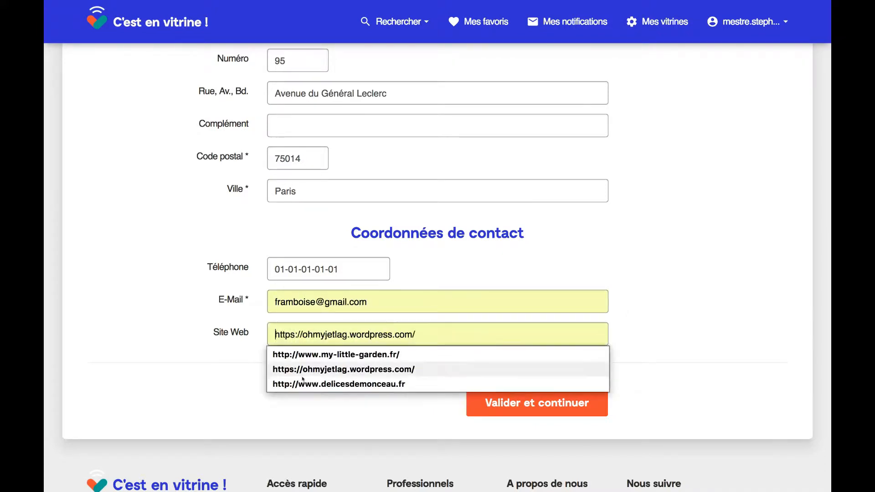
{"action": "left_click", "coordinate": [354, 354]}
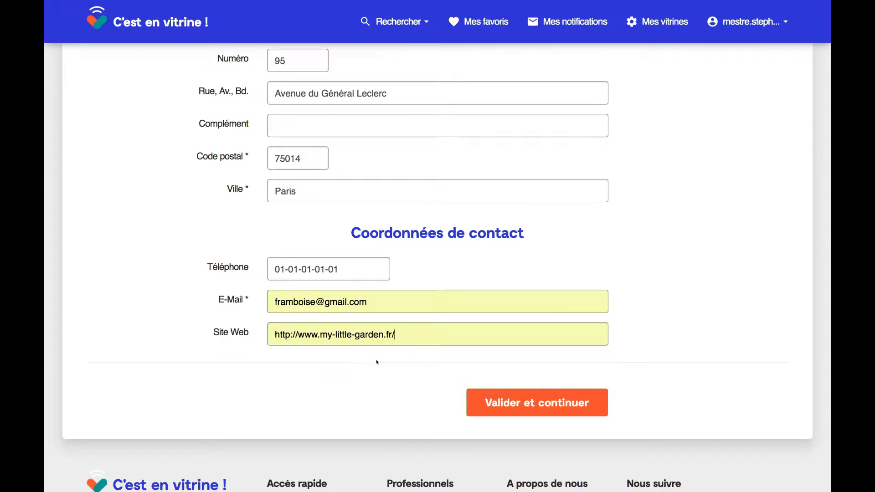
{"action": "scroll", "coordinate": [411, 368], "scroll_direction": "up", "scroll_amount": 3}
{"action": "scroll", "coordinate": [409, 365], "scroll_direction": "down", "scroll_amount": 5}
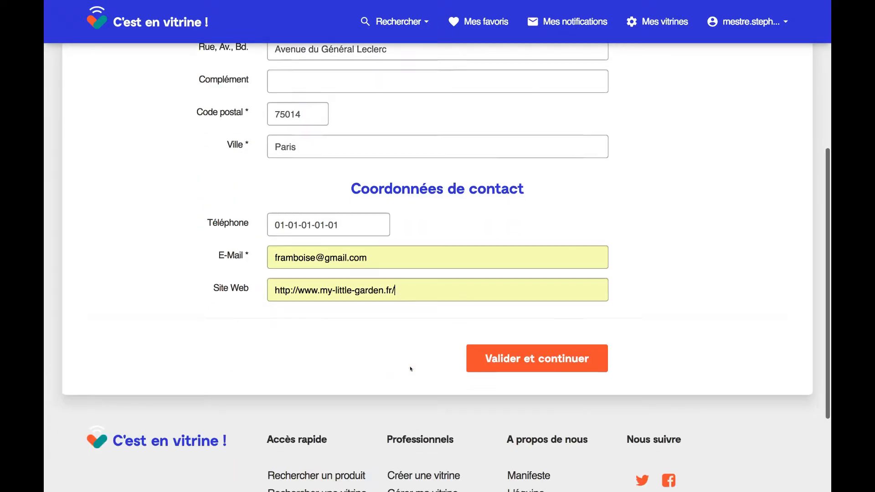
{"action": "left_click", "coordinate": [515, 332]}
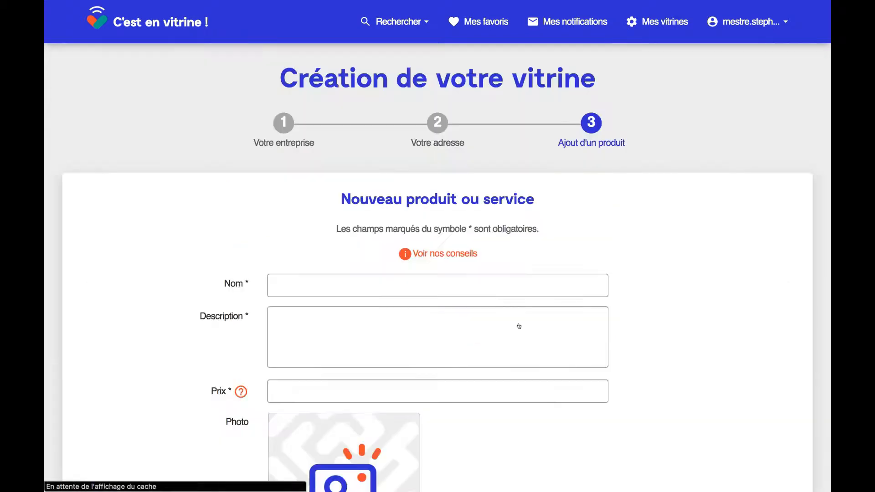
- Name the product 'Salade composée' with the description 'Avec de la feta'
{"action": "left_click", "coordinate": [388, 281]}
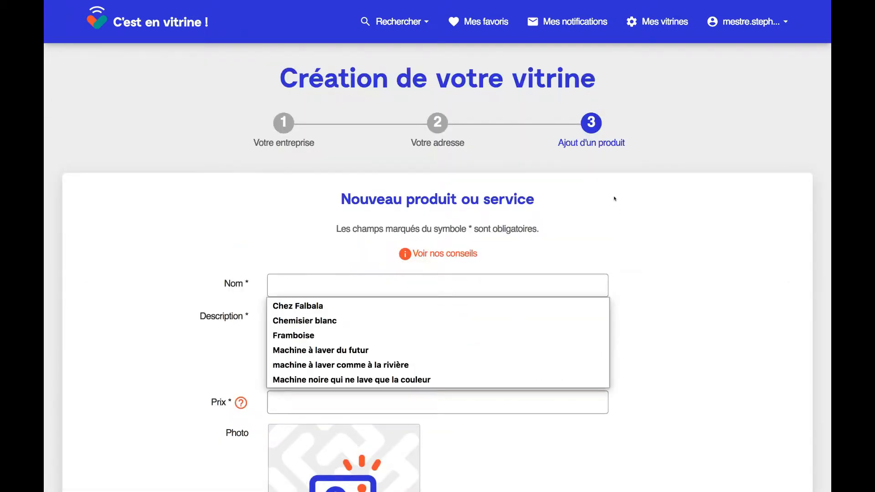
{"action": "type", "text": "Sa"}
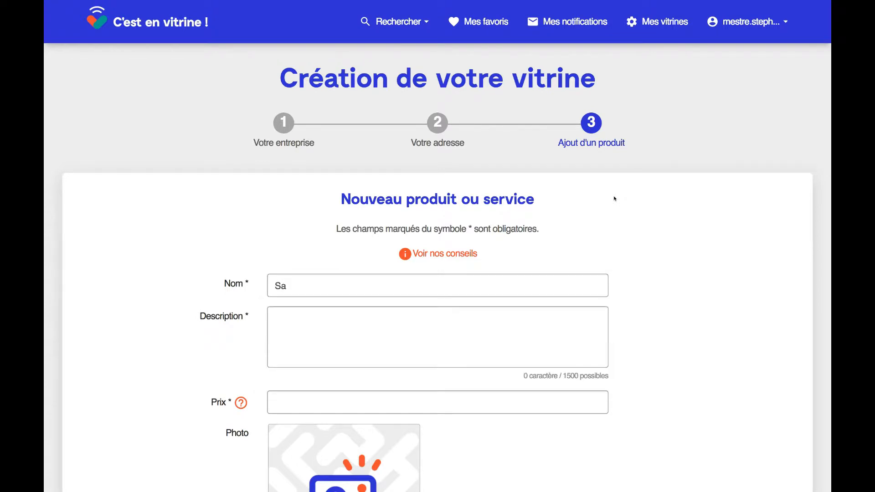
{"action": "type", "text": "lade comp"}
{"action": "key", "text": "BackSpace"}
{"action": "type", "text": "mposé"}
{"action": "type", "text": "e"}
{"action": "type", "text": "Avec de la "}
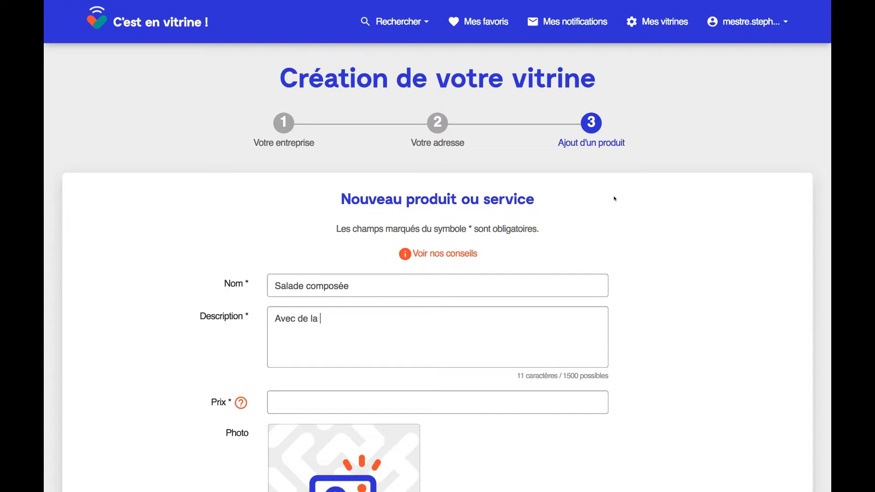
{"action": "type", "text": "feta"}
{"action": "scroll", "coordinate": [613, 197], "scroll_direction": "down", "scroll_amount": 3}
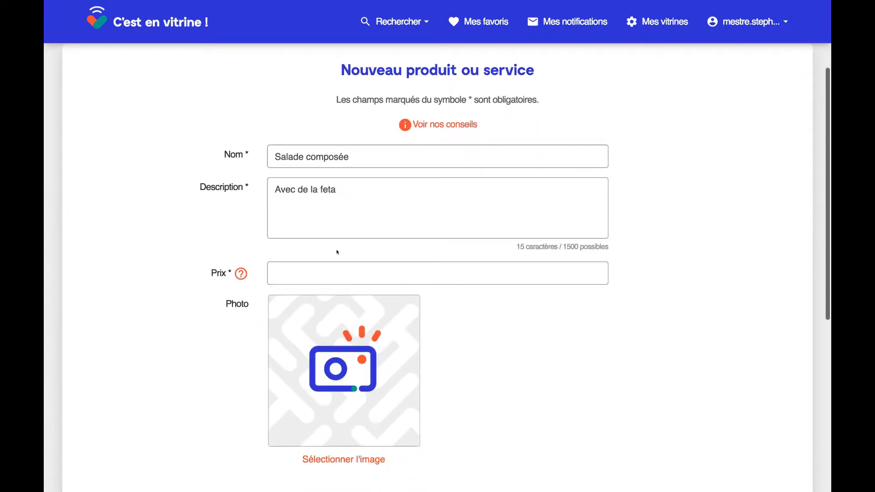
- Price the salad at 12, attach the salad photo, and publish the vitrine
{"action": "left_click", "coordinate": [328, 264]}
{"action": "type", "text": "1é"}
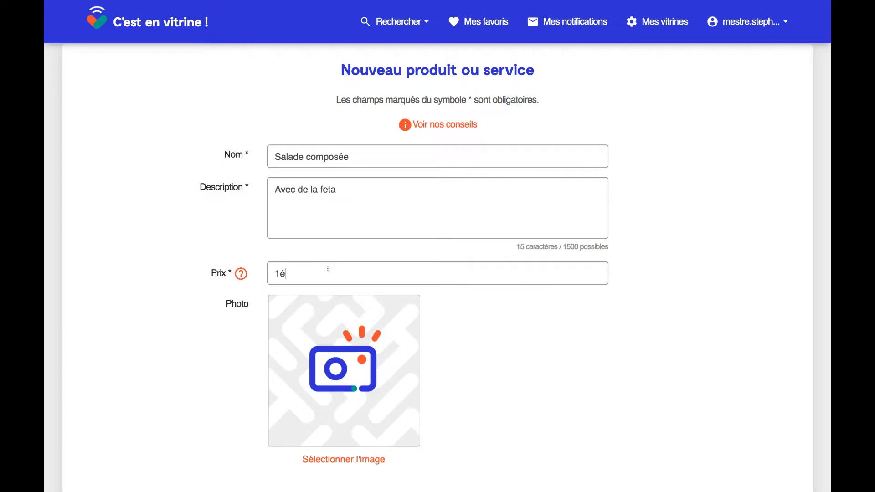
{"action": "key", "text": "BackSpace"}
{"action": "type", "text": "2"}
{"action": "scroll", "coordinate": [328, 268], "scroll_direction": "down", "scroll_amount": 2}
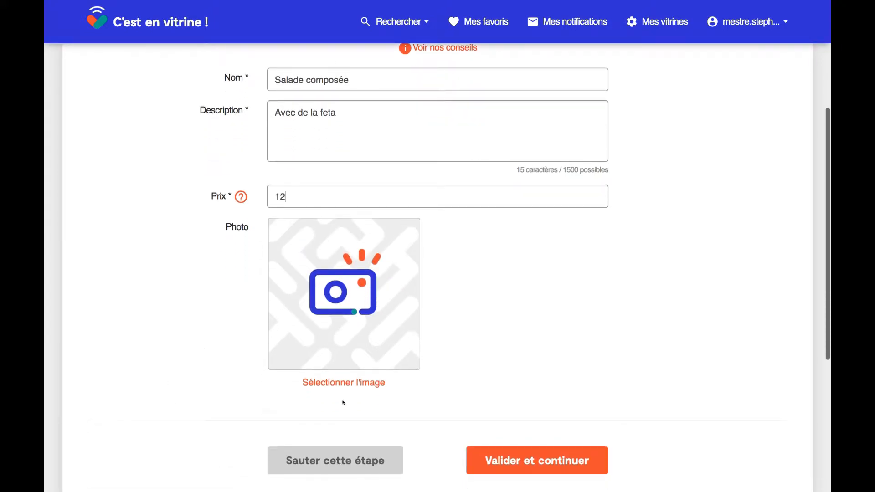
{"action": "left_click", "coordinate": [367, 384]}
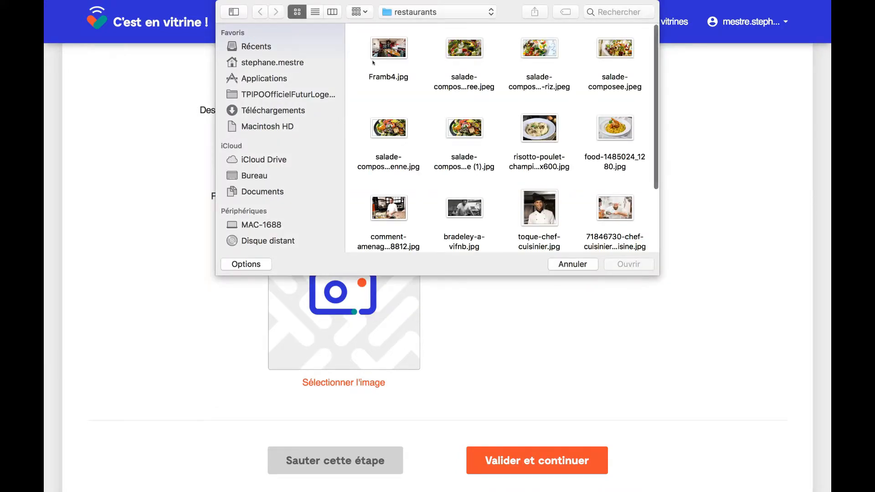
{"action": "double_click", "coordinate": [457, 51]}
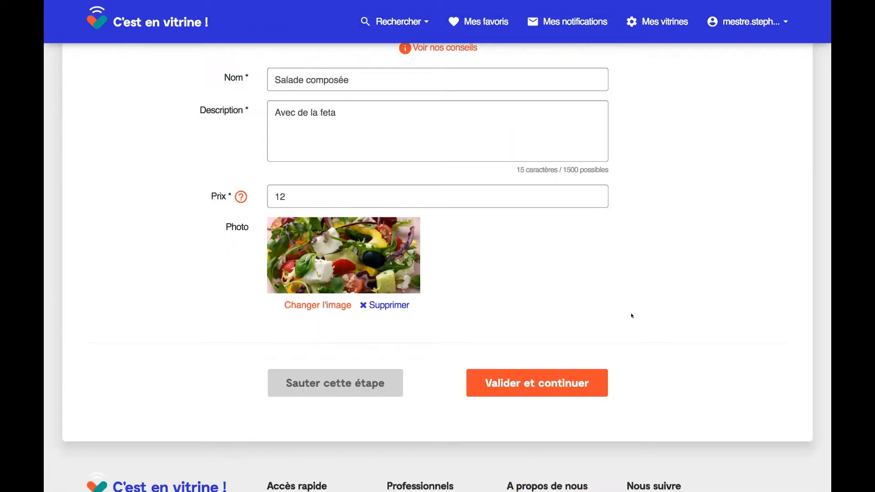
{"action": "left_click", "coordinate": [531, 381]}
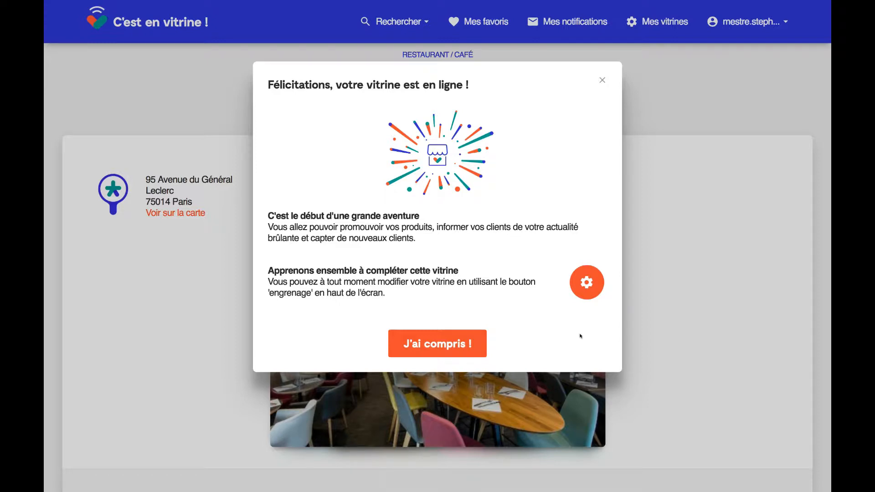
- Dismiss the congratulations message and go to Framboise's 'Gestion de ma vitrine' page
{"action": "left_click", "coordinate": [448, 342]}
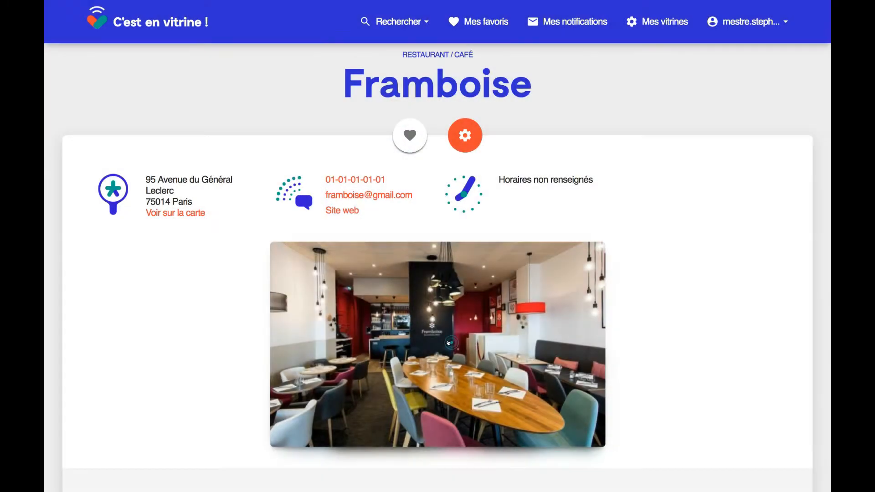
{"action": "scroll", "coordinate": [651, 229], "scroll_direction": "down", "scroll_amount": 4}
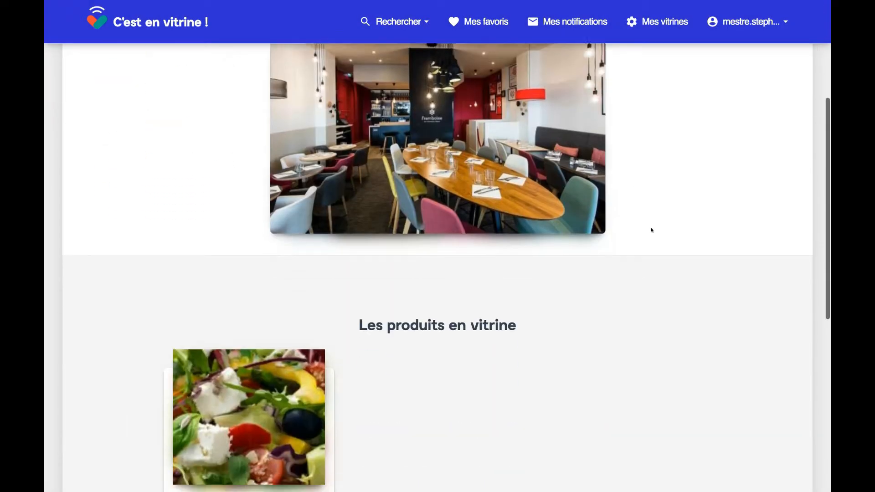
{"action": "scroll", "coordinate": [650, 228], "scroll_direction": "down", "scroll_amount": 3}
{"action": "scroll", "coordinate": [650, 228], "scroll_direction": "up", "scroll_amount": 8}
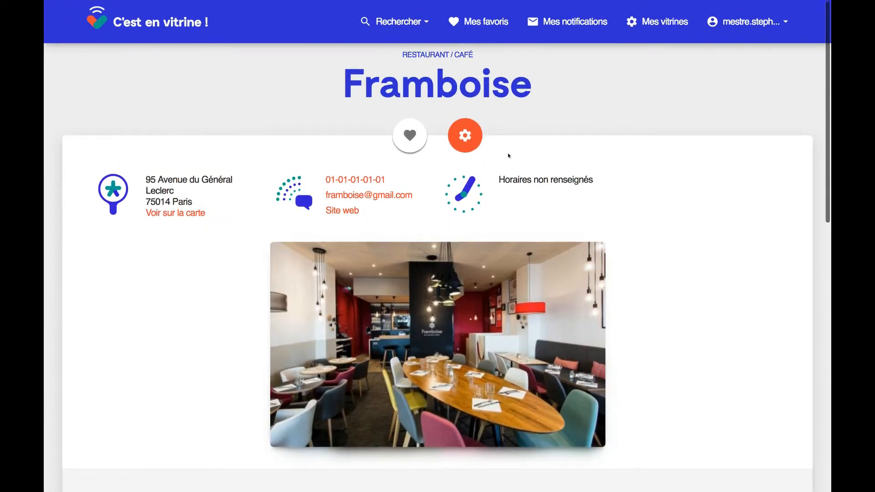
{"action": "left_click", "coordinate": [464, 134]}
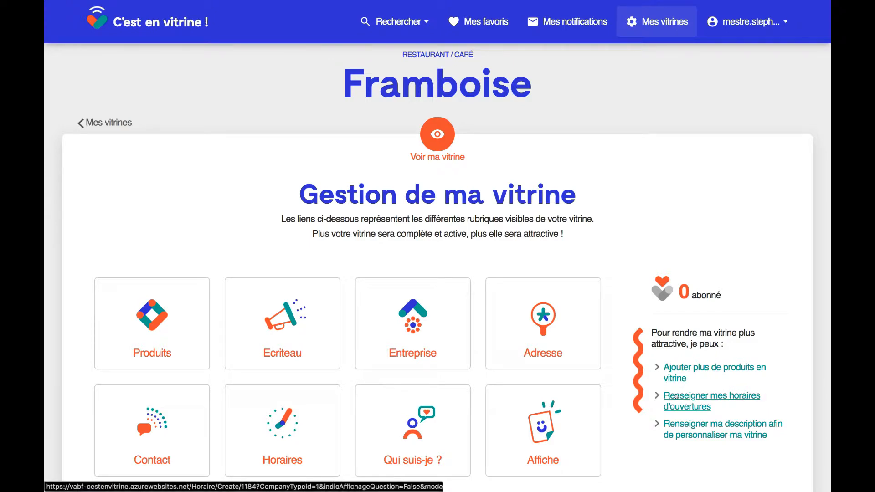
- Set Thursday (Jeudi) to Fermé in the opening hours and save them
{"action": "left_click", "coordinate": [676, 396]}
{"action": "scroll", "coordinate": [618, 442], "scroll_direction": "down", "scroll_amount": 3}
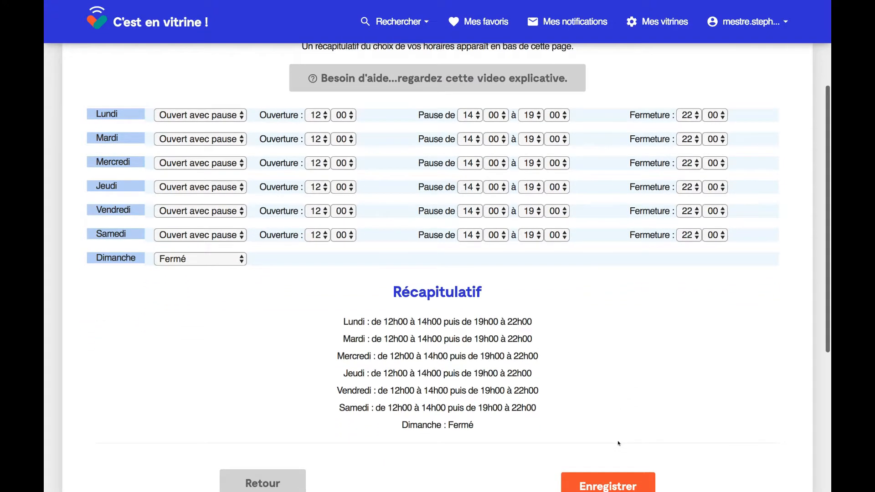
{"action": "scroll", "coordinate": [618, 443], "scroll_direction": "up", "scroll_amount": 3}
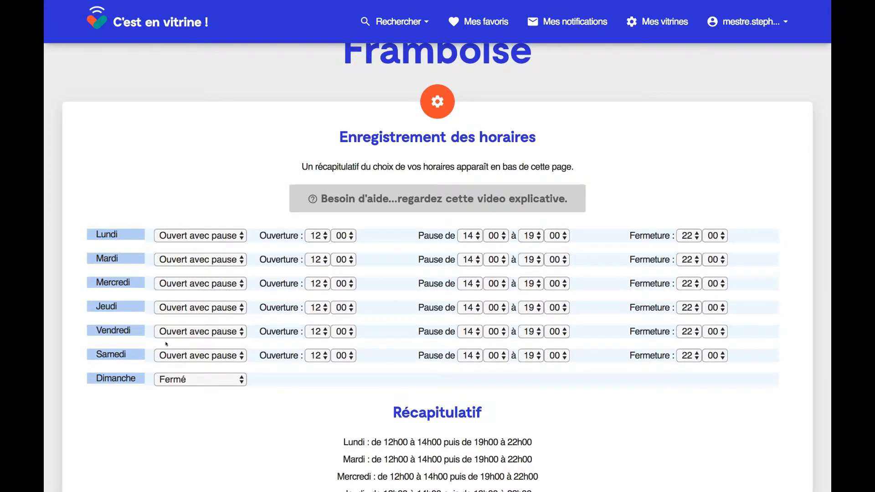
{"action": "left_click", "coordinate": [239, 308]}
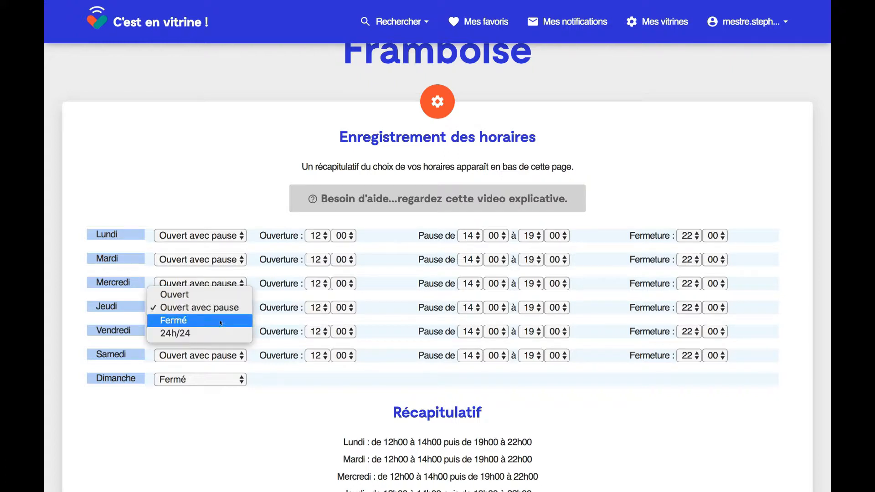
{"action": "left_click", "coordinate": [221, 322]}
{"action": "scroll", "coordinate": [290, 423], "scroll_direction": "down", "scroll_amount": 5}
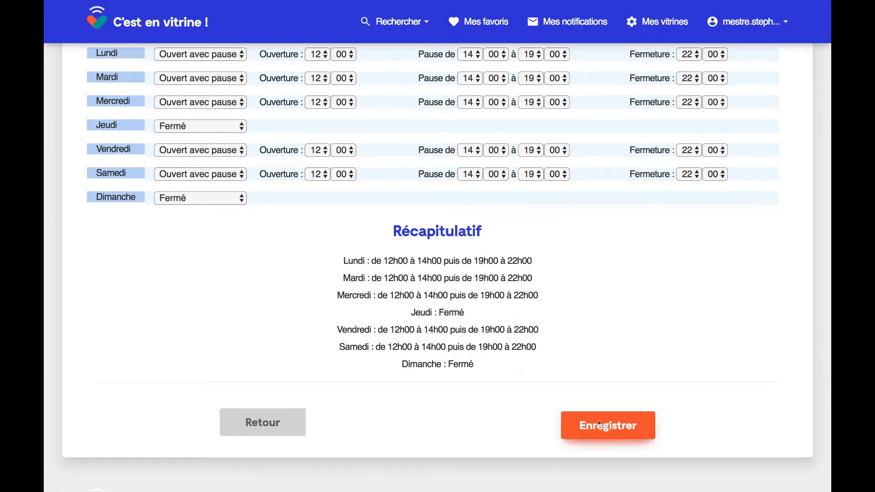
{"action": "left_click", "coordinate": [602, 425]}
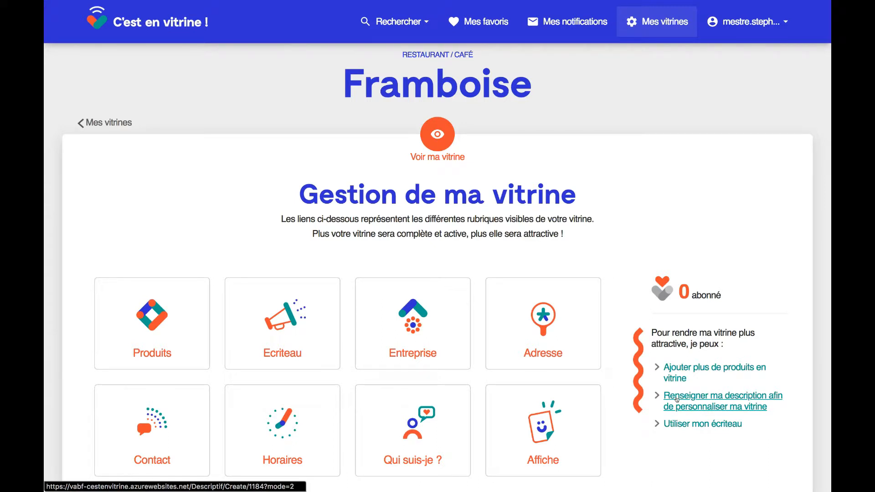
- In the description form, enter the owner's first name and choose the chef photo
{"action": "left_click", "coordinate": [676, 400]}
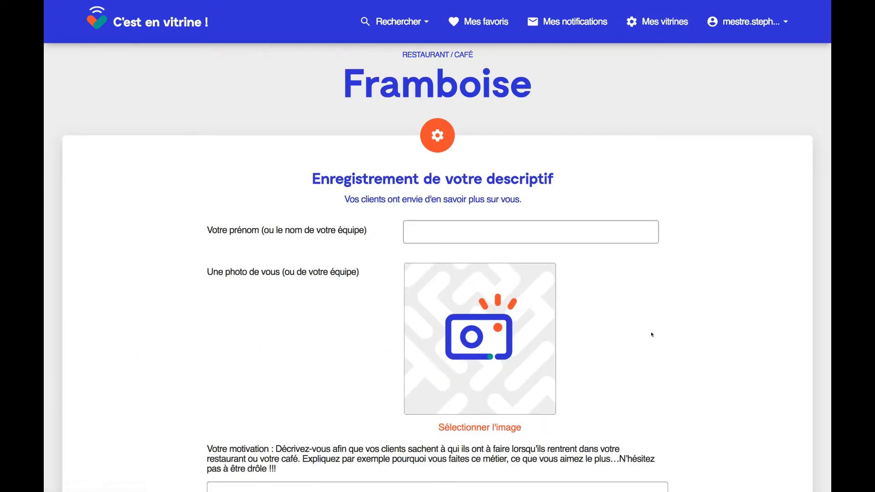
{"action": "left_click", "coordinate": [428, 232]}
{"action": "type", "text": "S"}
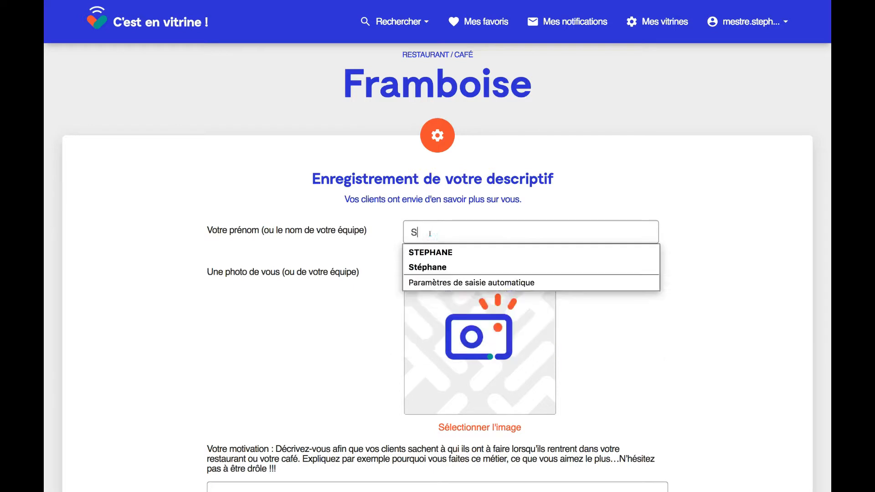
{"action": "type", "text": "téphane"}
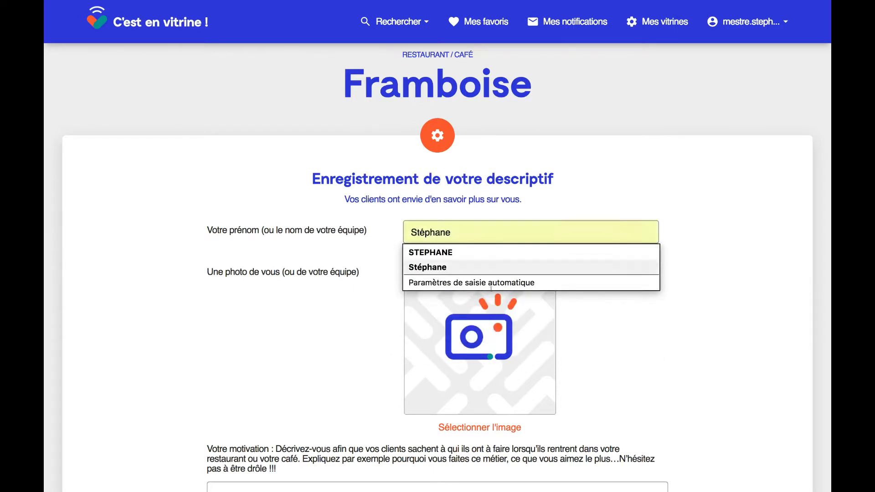
{"action": "left_click", "coordinate": [687, 336]}
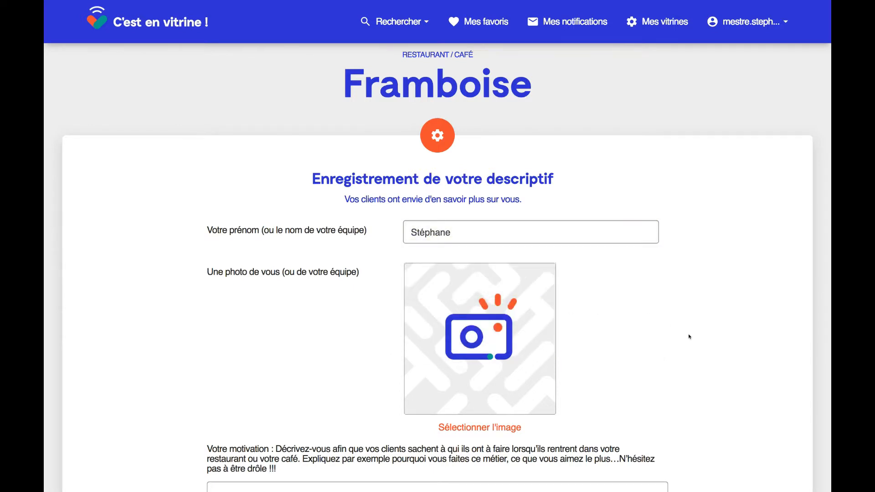
{"action": "left_click", "coordinate": [462, 425]}
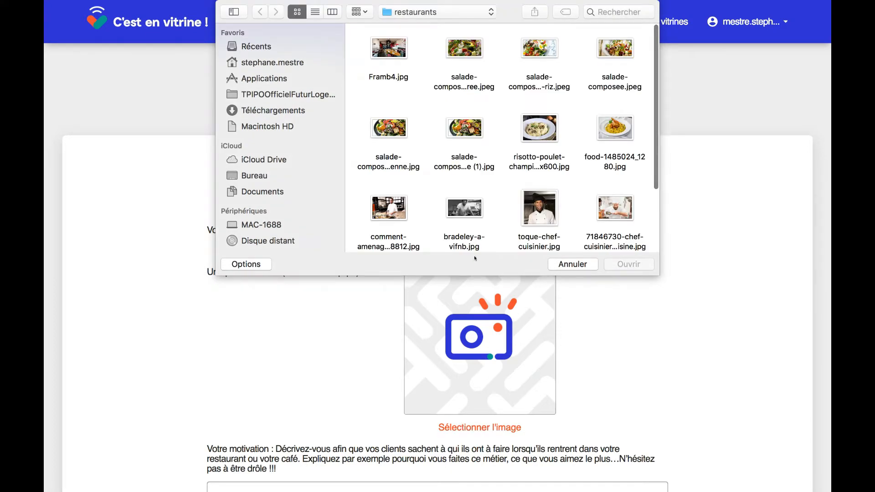
{"action": "scroll", "coordinate": [500, 185], "scroll_direction": "down", "scroll_amount": 2}
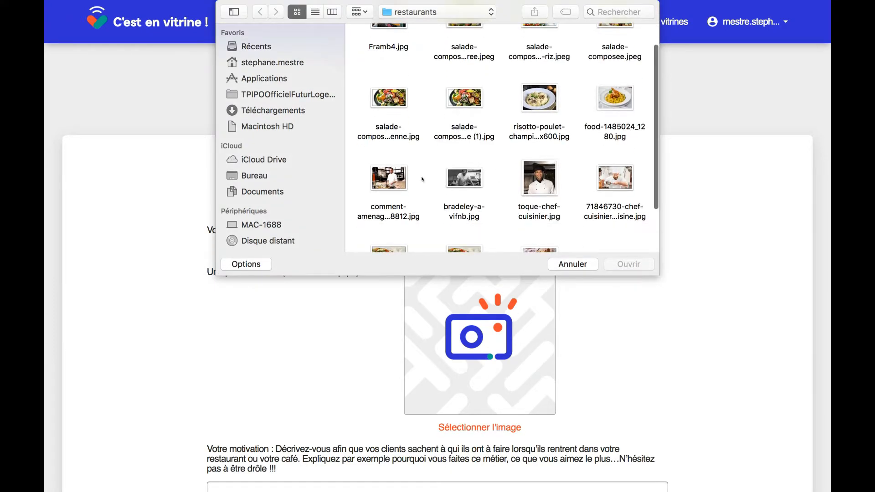
{"action": "double_click", "coordinate": [385, 177]}
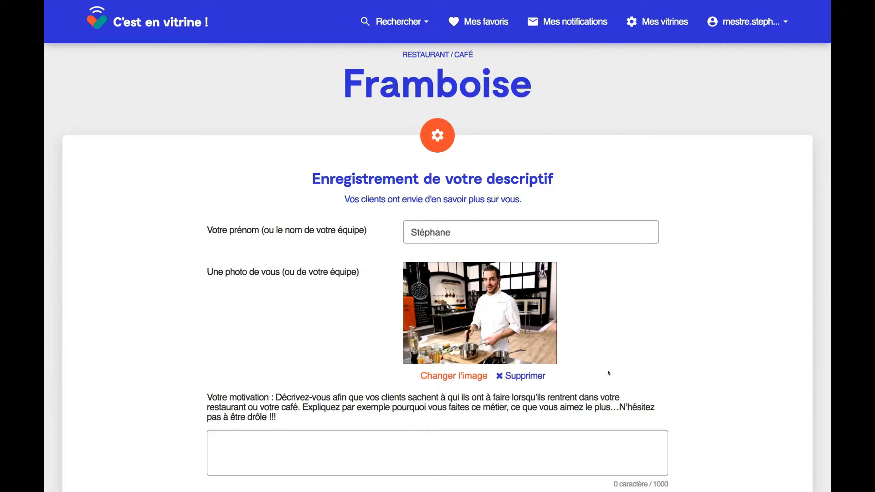
- Write motivation 'Je suis passionné de cuisine depuis tout petit...' and engagement 'Je ne cuisine que les meilleurs produits'
{"action": "scroll", "coordinate": [613, 369], "scroll_direction": "down", "scroll_amount": 3}
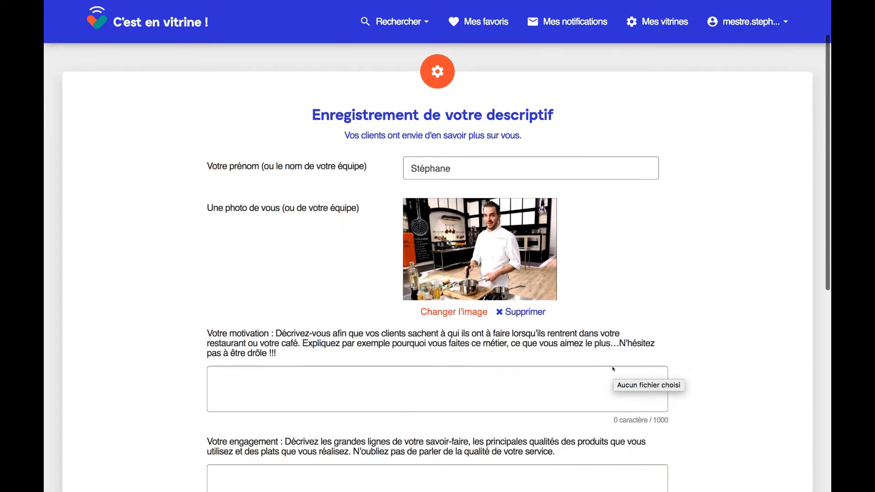
{"action": "left_click", "coordinate": [270, 387]}
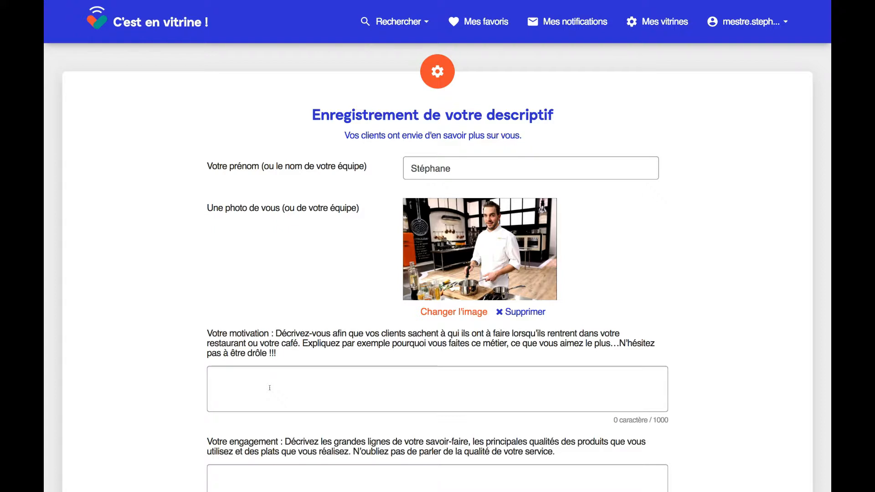
{"action": "scroll", "coordinate": [269, 387], "scroll_direction": "down", "scroll_amount": 2}
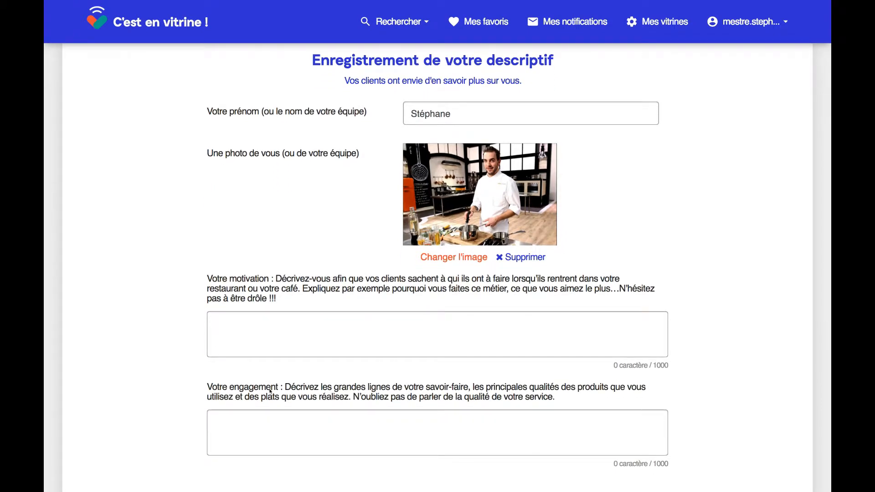
{"action": "type", "text": "Je suis passio"}
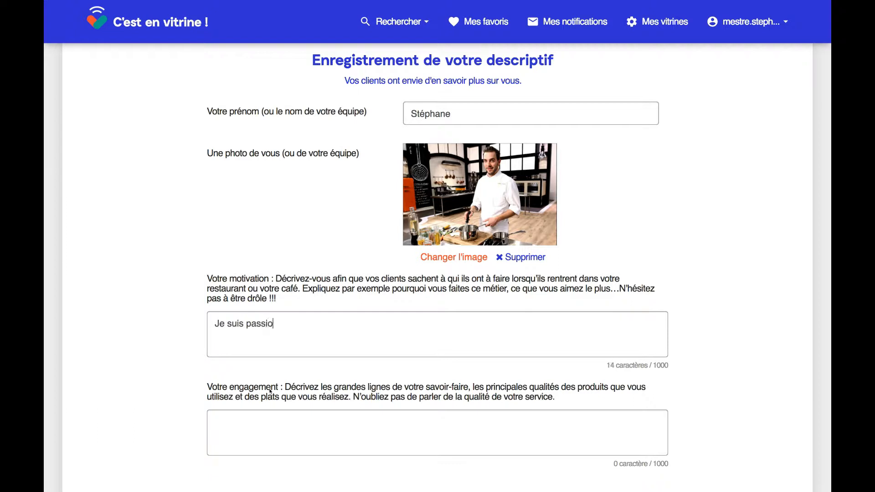
{"action": "type", "text": "nné de cuisine depuis toi"}
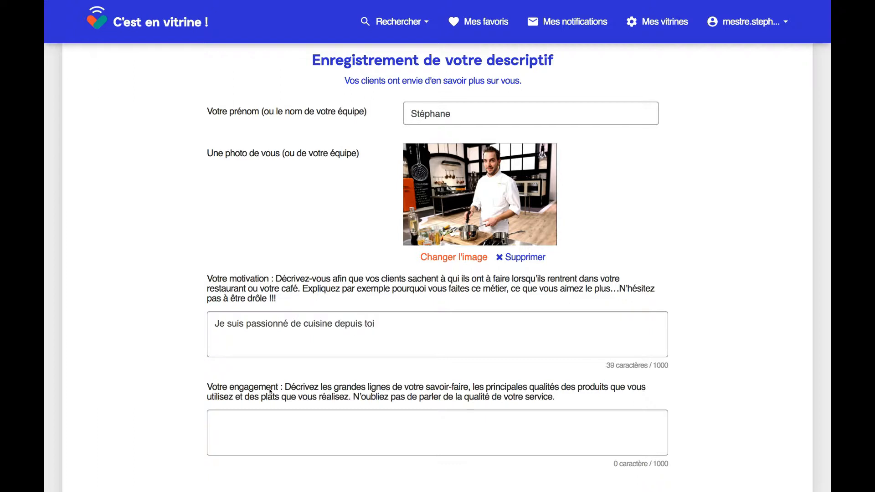
{"action": "key", "text": "BackSpace"}
{"action": "type", "text": "ut petit..."}
{"action": "left_click", "coordinate": [272, 422]}
{"action": "scroll", "coordinate": [272, 421], "scroll_direction": "down", "scroll_amount": 1}
{"action": "type", "text": "J"}
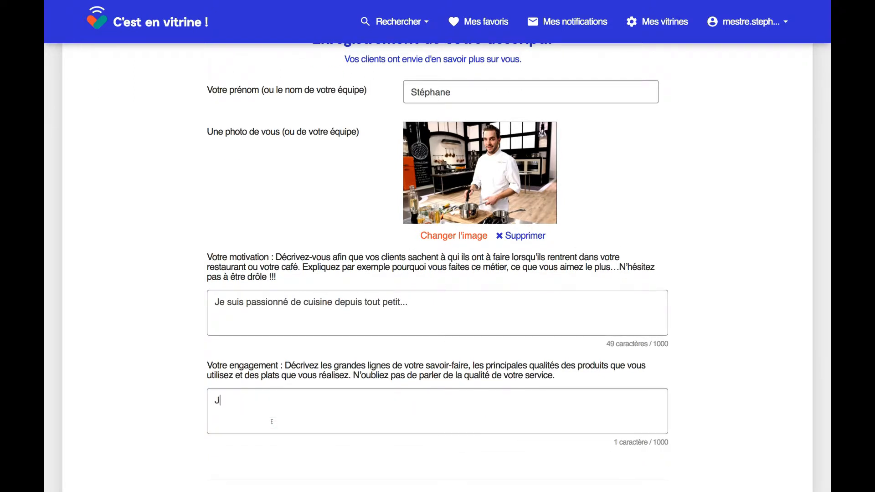
{"action": "type", "text": "e ne cuisin"}
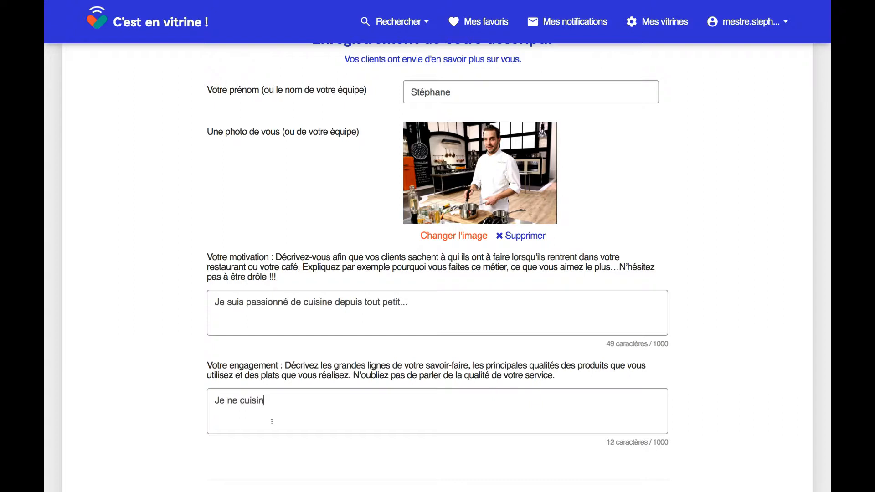
{"action": "type", "text": "e que les meilleurs produits"}
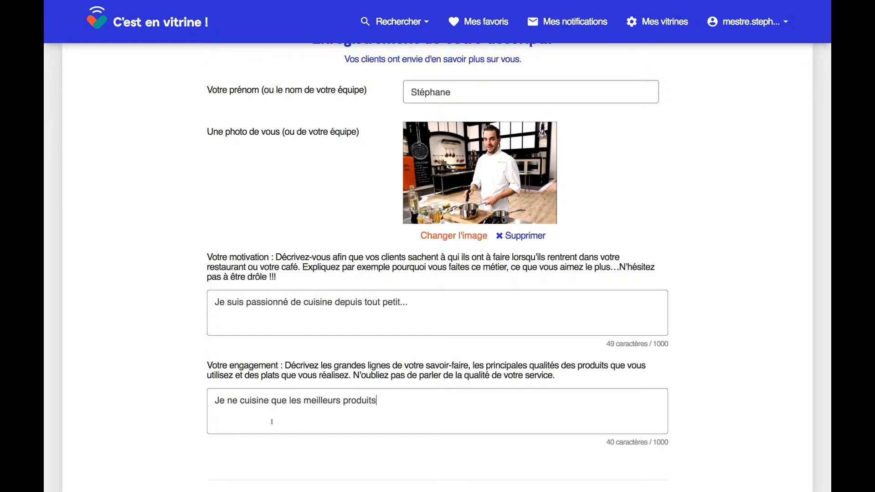
{"action": "scroll", "coordinate": [272, 422], "scroll_direction": "down", "scroll_amount": 3}
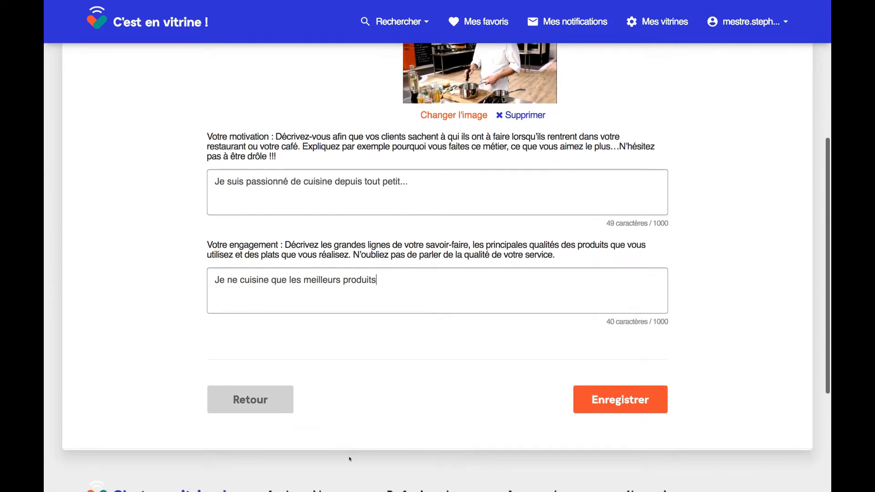
- Save the description and post the banner 'Ce soir, nous offrons l'apéritif si vous arrivez avant 20h pour dîner'
{"action": "left_click", "coordinate": [603, 402]}
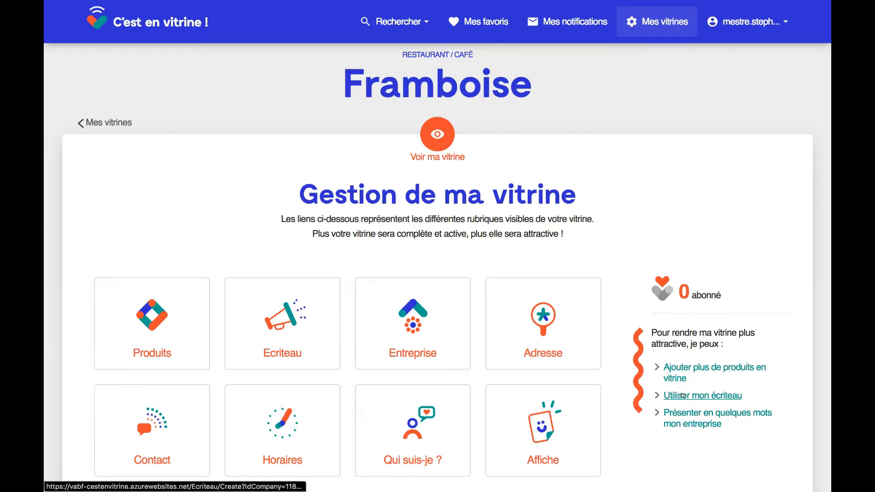
{"action": "left_click", "coordinate": [682, 396]}
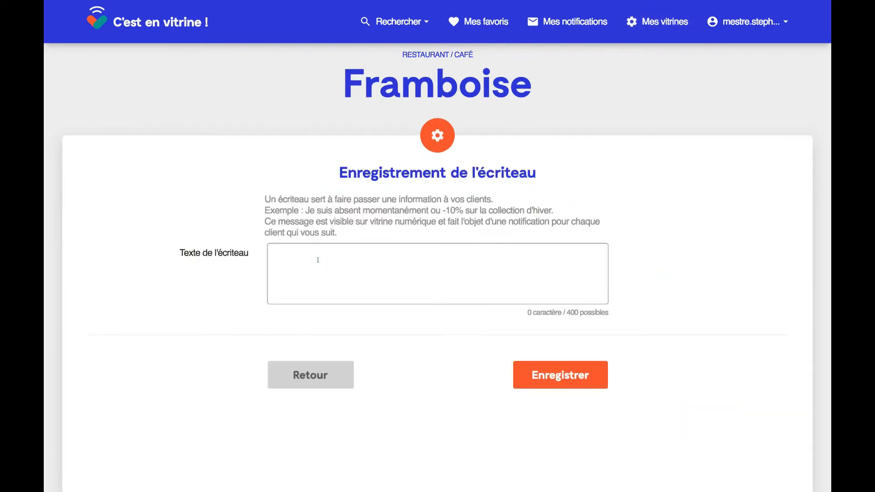
{"action": "type", "text": "Ce soir, nous offre"}
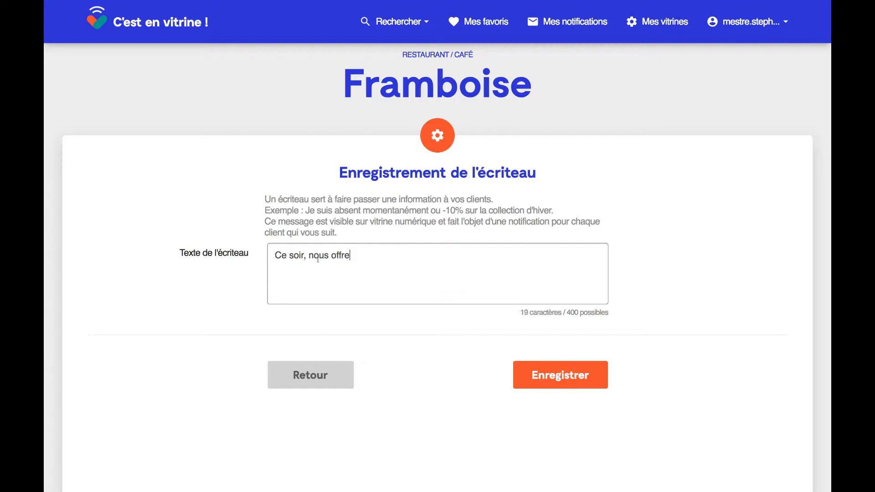
{"action": "key", "text": "BackSpace"}
{"action": "type", "text": "ons l'apéritif si vous arr"}
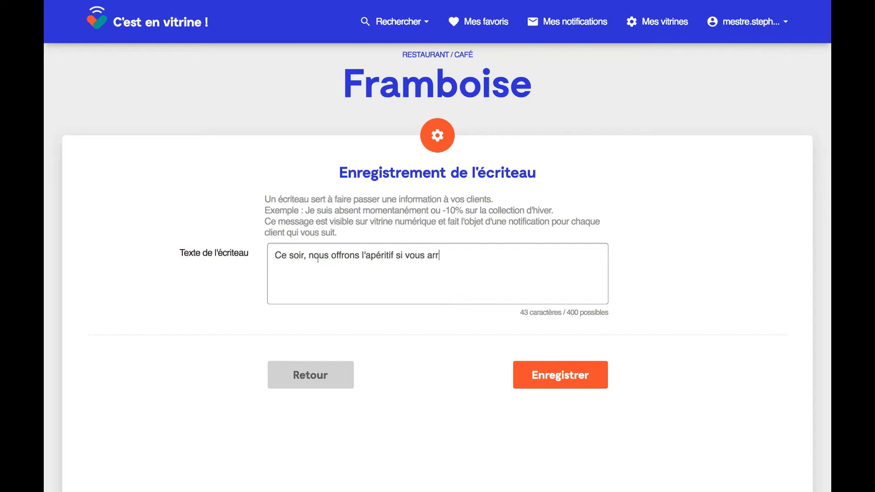
{"action": "type", "text": "ivez avant 20h pour dîner"}
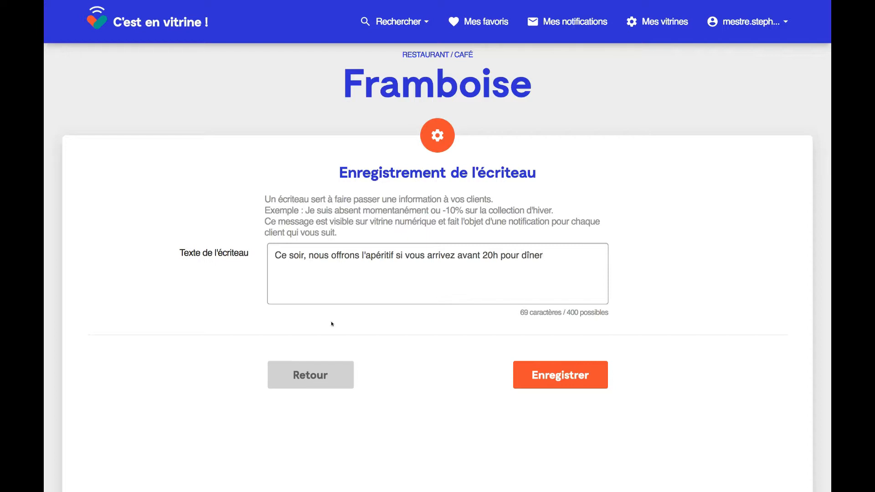
{"action": "left_click", "coordinate": [559, 382]}
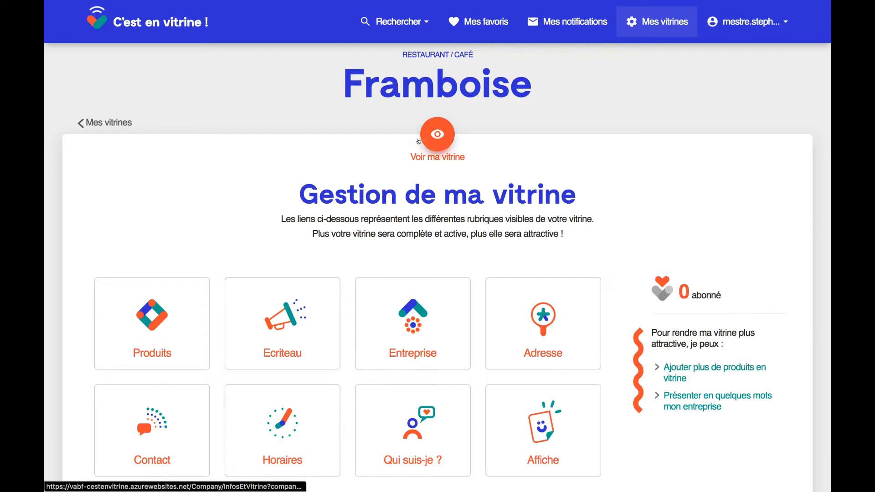
- Preview the public Framboise showcase and look at the owner's About popup
{"action": "left_click", "coordinate": [436, 136]}
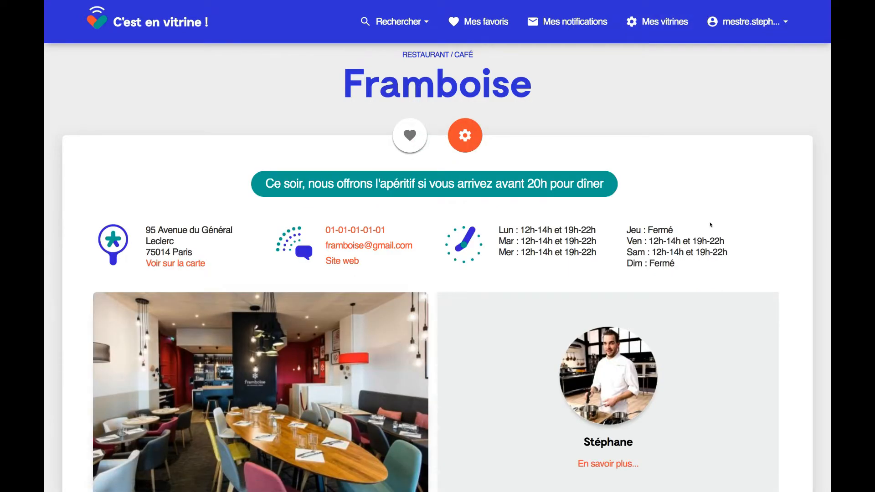
{"action": "scroll", "coordinate": [710, 225], "scroll_direction": "down", "scroll_amount": 3}
{"action": "scroll", "coordinate": [710, 224], "scroll_direction": "up", "scroll_amount": 3}
{"action": "scroll", "coordinate": [697, 268], "scroll_direction": "down", "scroll_amount": 5}
{"action": "left_click", "coordinate": [622, 180]}
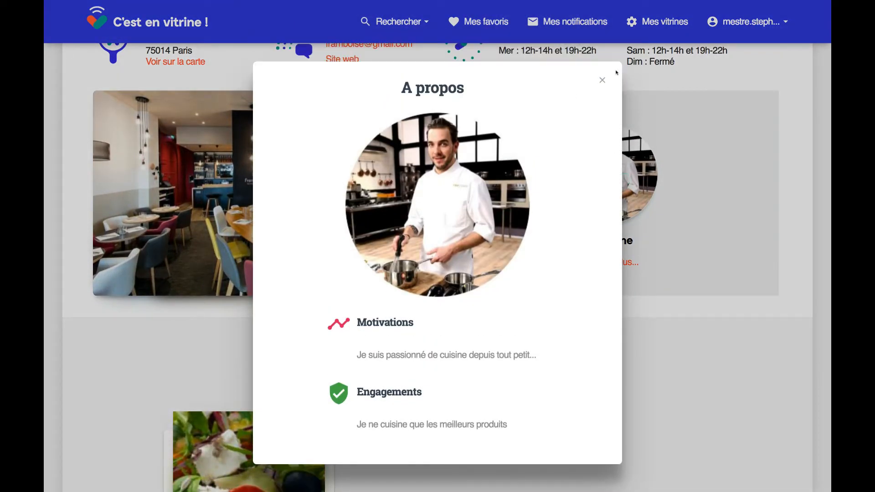
{"action": "left_click", "coordinate": [602, 79]}
- Return to the Framboise management page with the orange gear button
{"action": "scroll", "coordinate": [632, 354], "scroll_direction": "down", "scroll_amount": 3}
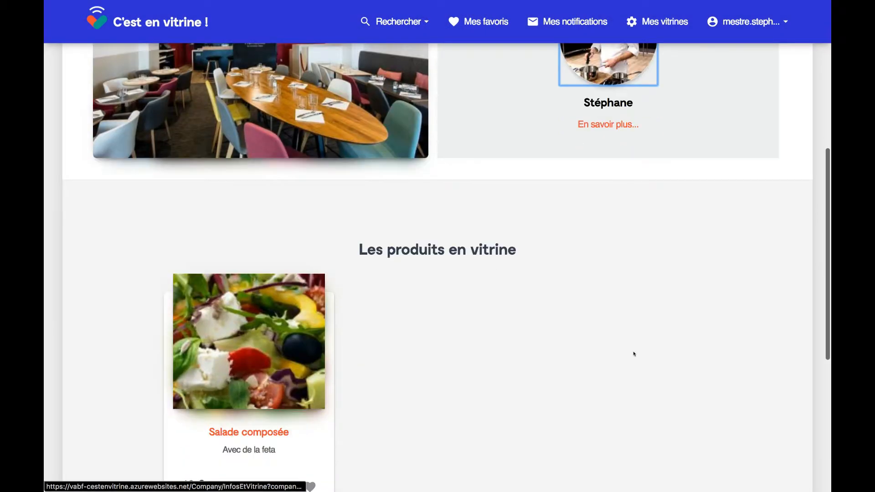
{"action": "scroll", "coordinate": [633, 353], "scroll_direction": "down", "scroll_amount": 3}
{"action": "scroll", "coordinate": [633, 353], "scroll_direction": "up", "scroll_amount": 10}
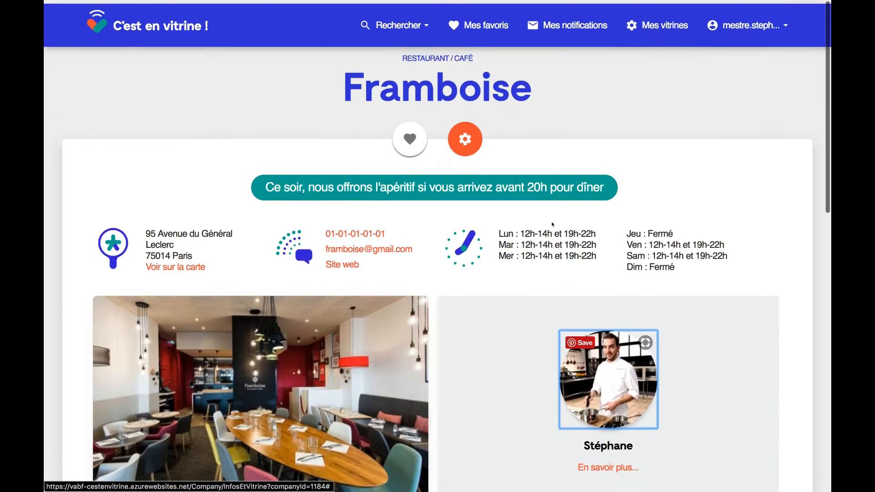
{"action": "left_click", "coordinate": [465, 137]}
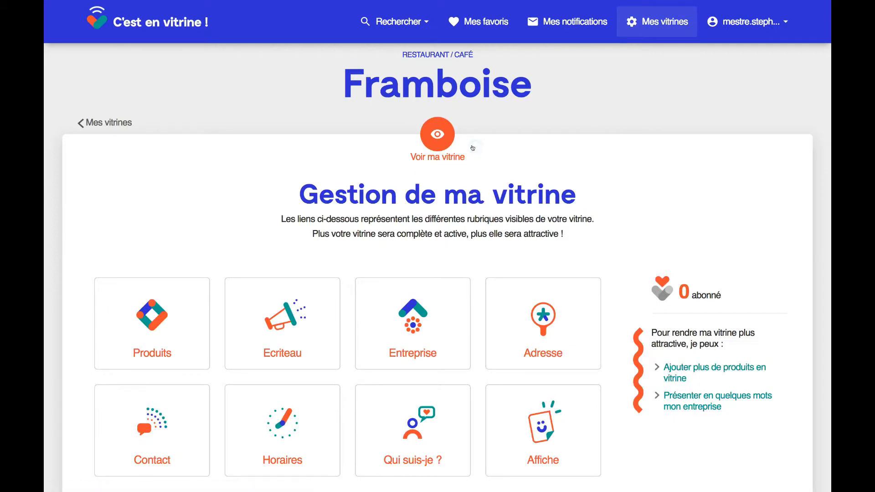
- Start a new product in Produits and attach the rice-salad photo
{"action": "left_click", "coordinate": [172, 327]}
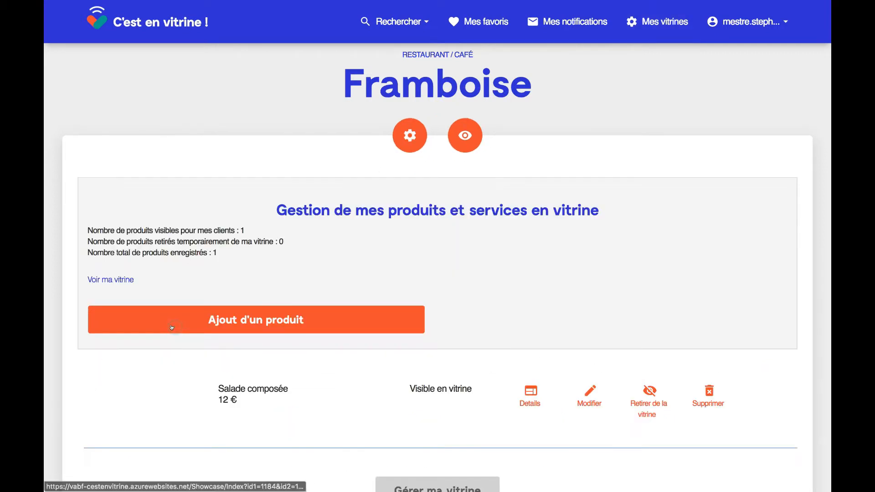
{"action": "left_click", "coordinate": [406, 319]}
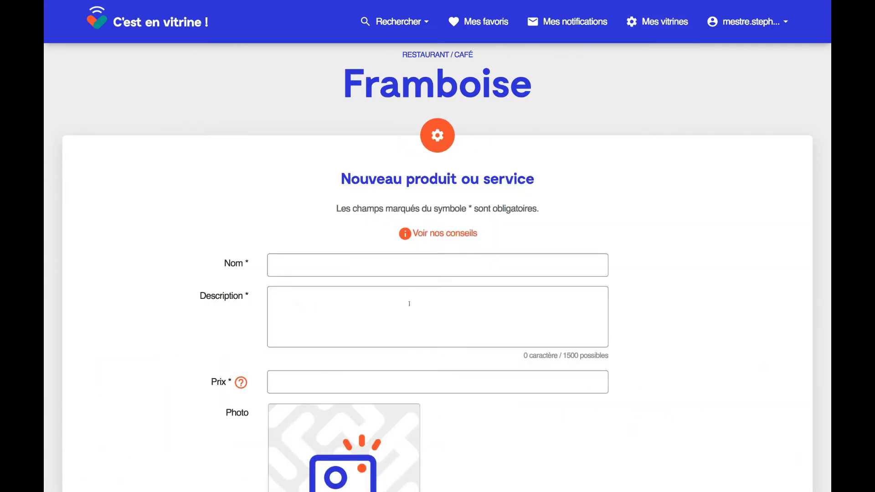
{"action": "scroll", "coordinate": [381, 381], "scroll_direction": "down", "scroll_amount": 5}
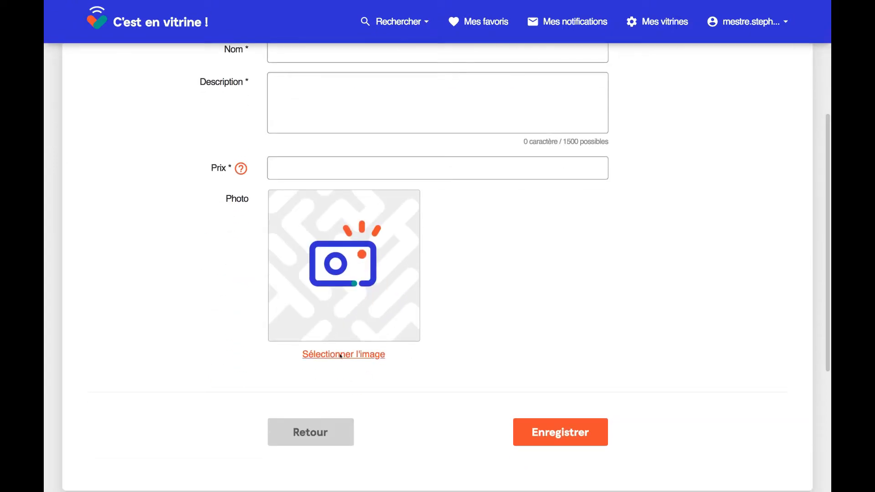
{"action": "left_click", "coordinate": [341, 355]}
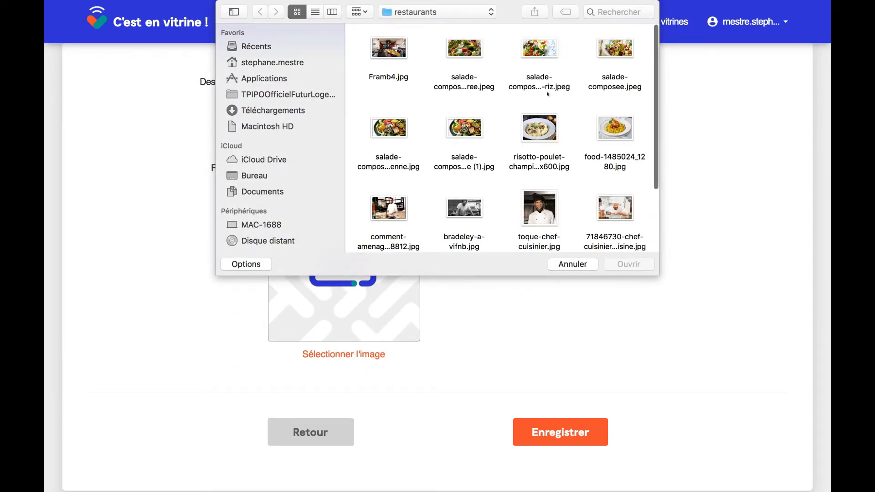
{"action": "double_click", "coordinate": [543, 60]}
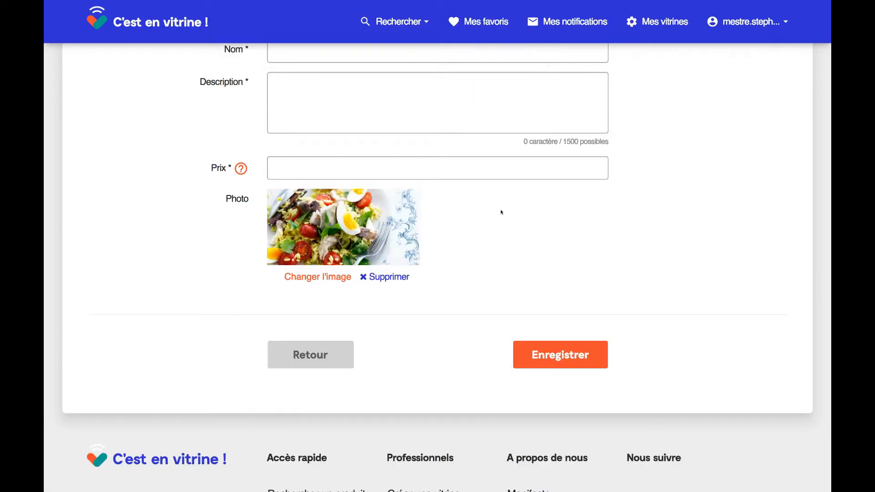
{"action": "scroll", "coordinate": [501, 212], "scroll_direction": "up", "scroll_amount": 3}
- Name it 'Salade de riz', describe it 'Avec des oeufs et des tomates', price 9, and save
{"action": "left_click", "coordinate": [358, 180]}
{"action": "type", "text": "S"}
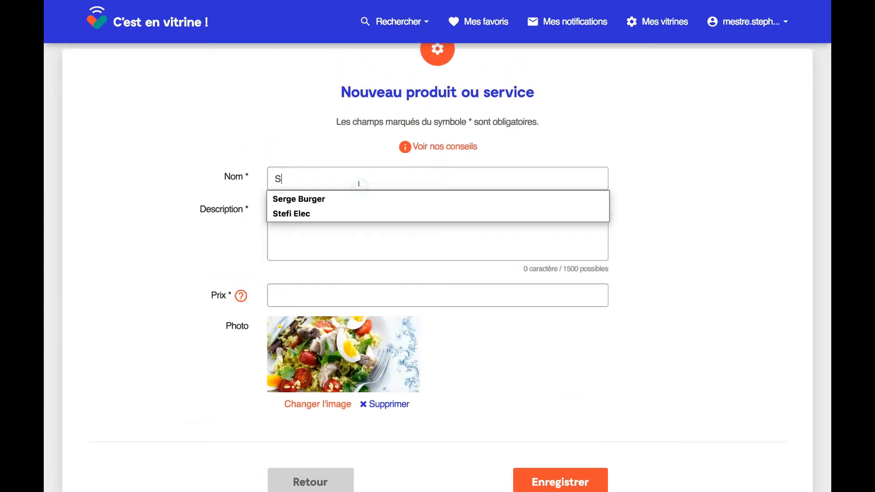
{"action": "type", "text": "alade"}
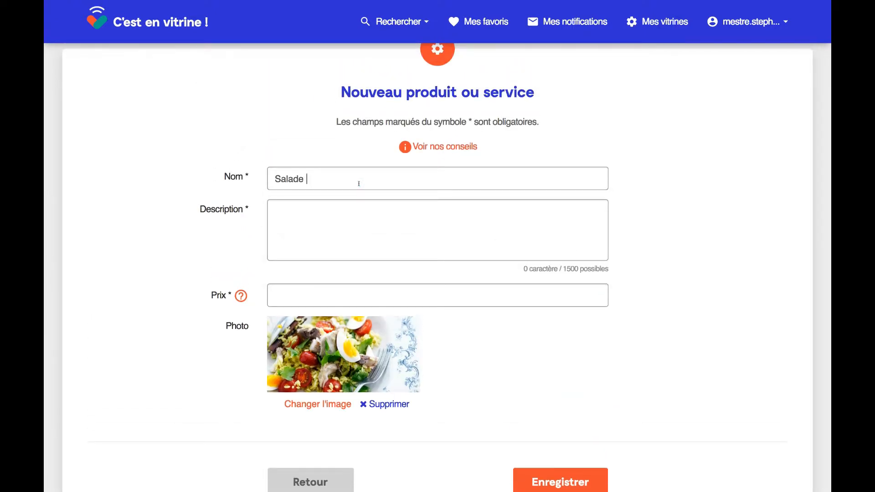
{"action": "type", "text": " au "}
{"action": "type", "text": "riz"}
{"action": "key", "text": "BackSpace"}
{"action": "key", "text": "BackSpace"}
{"action": "key", "text": "BackSpace"}
{"action": "key", "text": "BackSpace"}
{"action": "key", "text": "BackSpace"}
{"action": "key", "text": "BackSpace"}
{"action": "type", "text": "de riz"}
{"action": "left_click", "coordinate": [337, 217]}
{"action": "type", "text": "Avec des oe"}
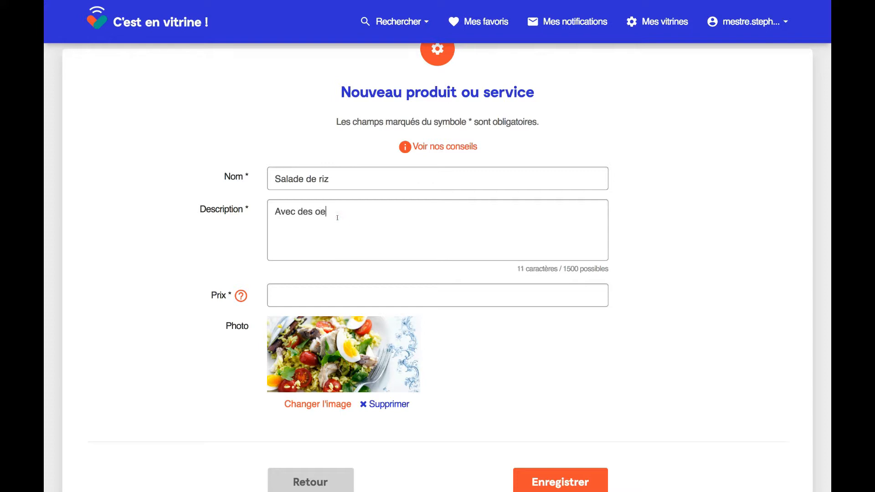
{"action": "type", "text": "ufs et des tomates"}
{"action": "left_click", "coordinate": [307, 284]}
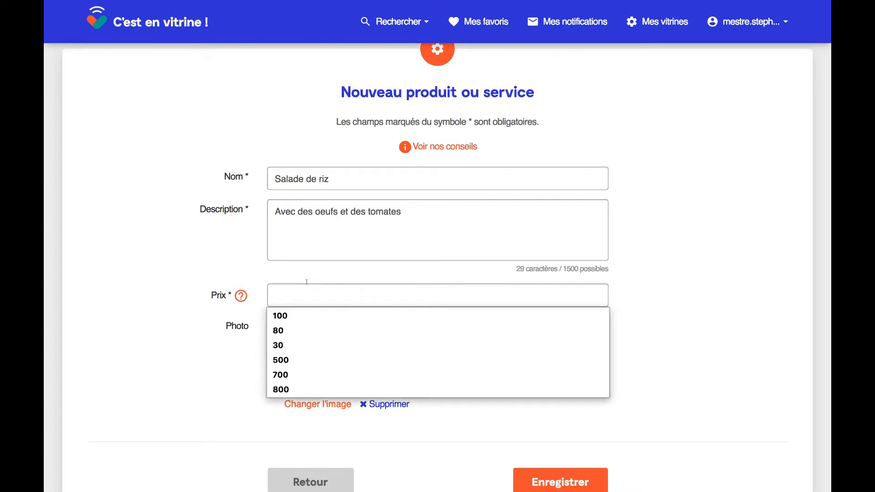
{"action": "type", "text": "9"}
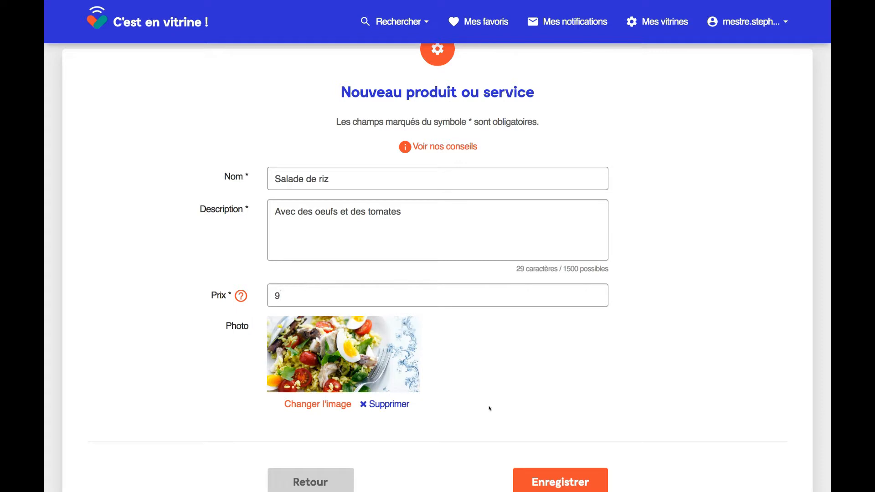
{"action": "left_click", "coordinate": [536, 477]}
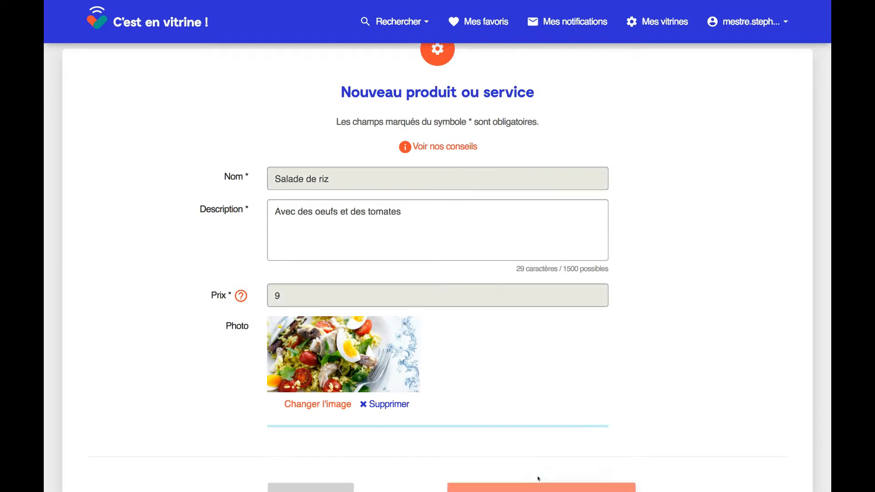
- Preview the public Framboise vitrine, then return to its management page
{"action": "scroll", "coordinate": [710, 315], "scroll_direction": "down", "scroll_amount": 3}
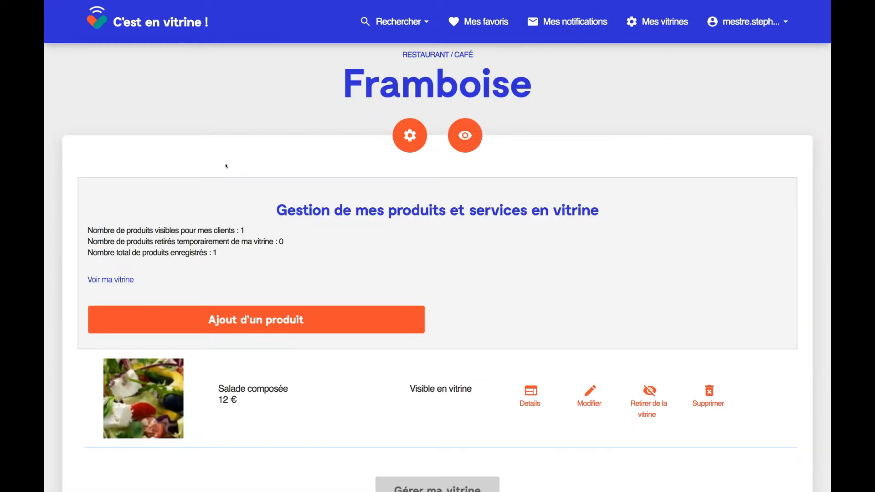
{"action": "left_click", "coordinate": [454, 143]}
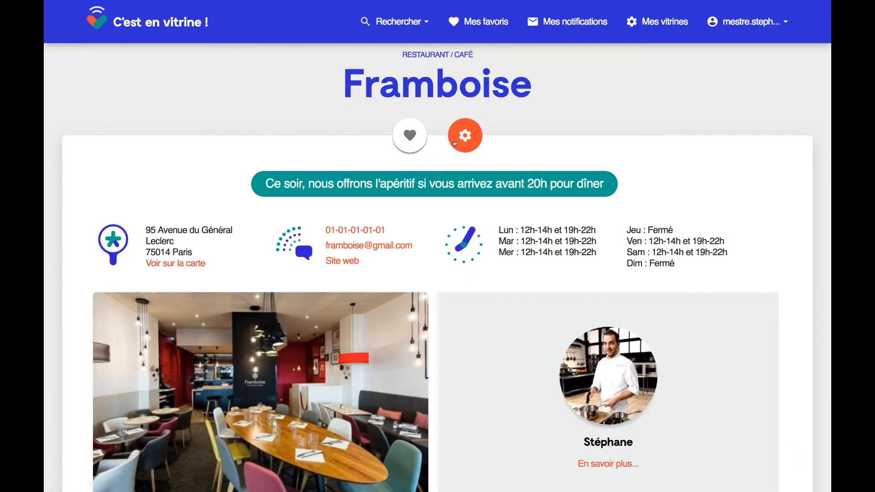
{"action": "scroll", "coordinate": [686, 237], "scroll_direction": "down", "scroll_amount": 10}
{"action": "scroll", "coordinate": [686, 237], "scroll_direction": "up", "scroll_amount": 10}
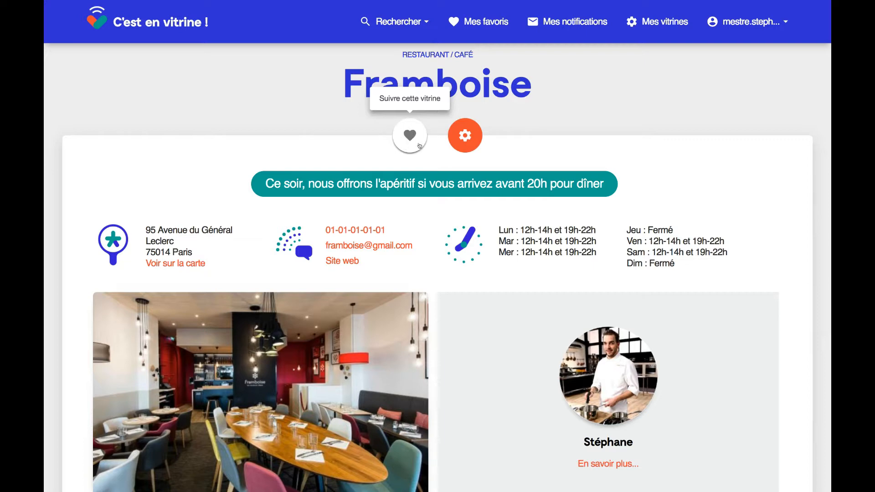
{"action": "left_click", "coordinate": [460, 135]}
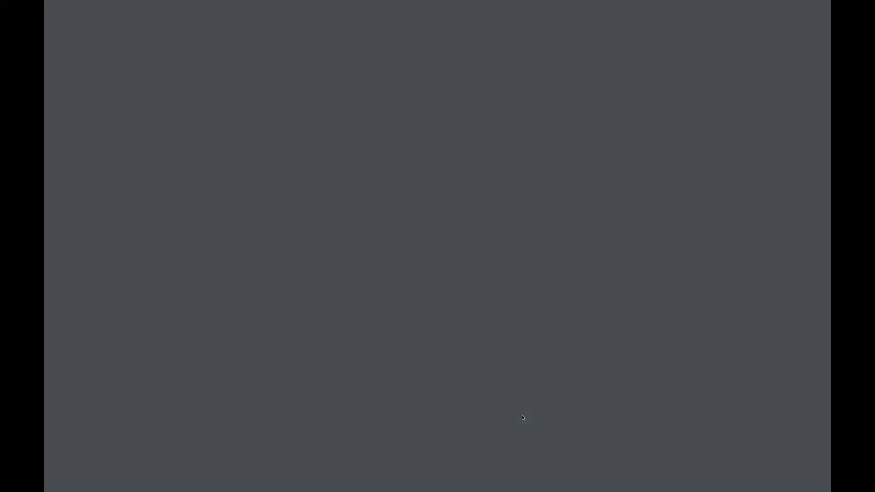
- Look over the printable A7 poster with its QR code, then return to the Framboise management tab
{"action": "scroll", "coordinate": [522, 418], "scroll_direction": "down", "scroll_amount": 3}
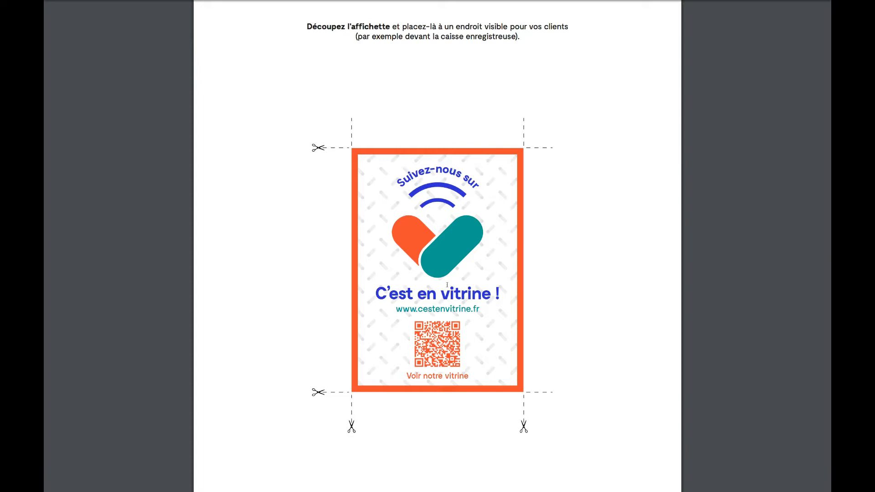
{"action": "mouse_move", "coordinate": [431, 28]}
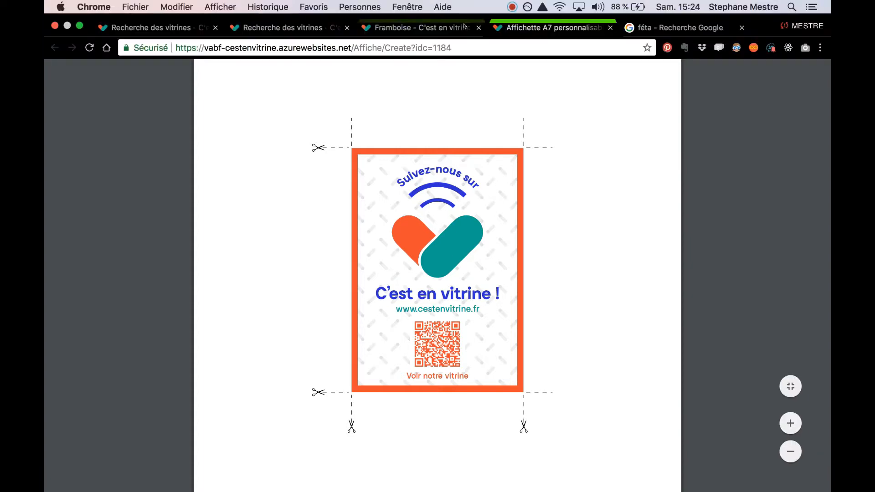
{"action": "left_click", "coordinate": [431, 27]}
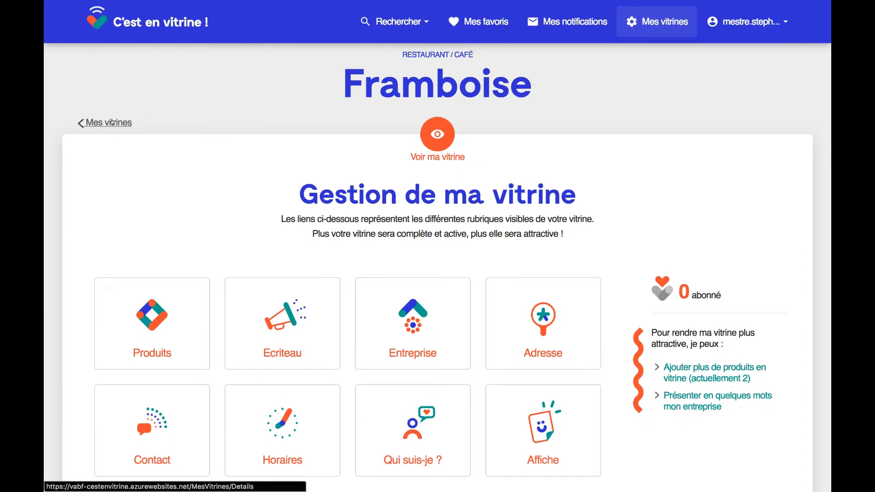
- Search 'fram' from the home page and open the Framboise vitrine
{"action": "left_click", "coordinate": [137, 30]}
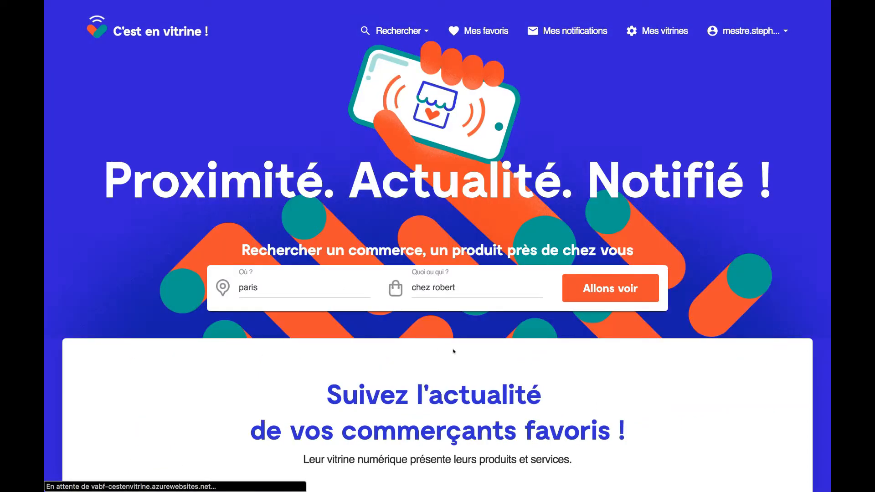
{"action": "left_click", "coordinate": [462, 281]}
{"action": "key", "text": "BackSpace"}
{"action": "key", "text": "BackSpace"}
{"action": "key", "text": "BackSpace"}
{"action": "key", "text": "BackSpace"}
{"action": "key", "text": "BackSpace"}
{"action": "key", "text": "BackSpace"}
{"action": "key", "text": "BackSpace"}
{"action": "key", "text": "BackSpace"}
{"action": "key", "text": "BackSpace"}
{"action": "key", "text": "BackSpace"}
{"action": "key", "text": "BackSpace"}
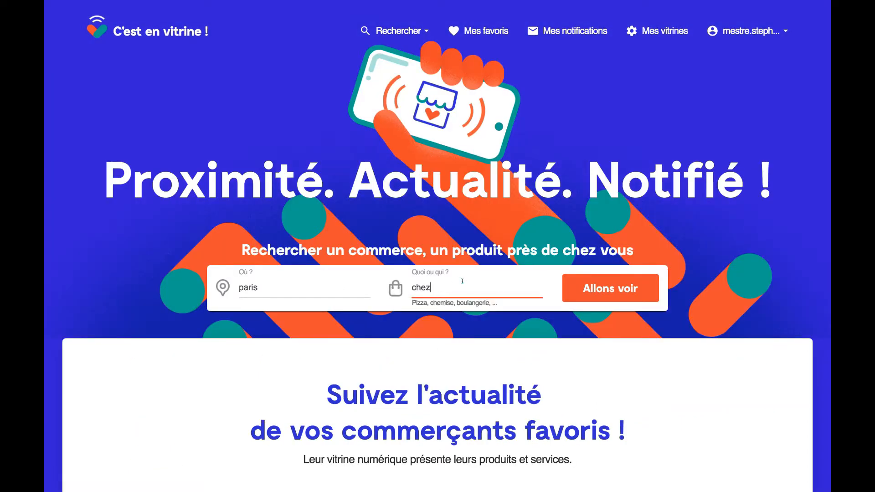
{"action": "type", "text": "fram"}
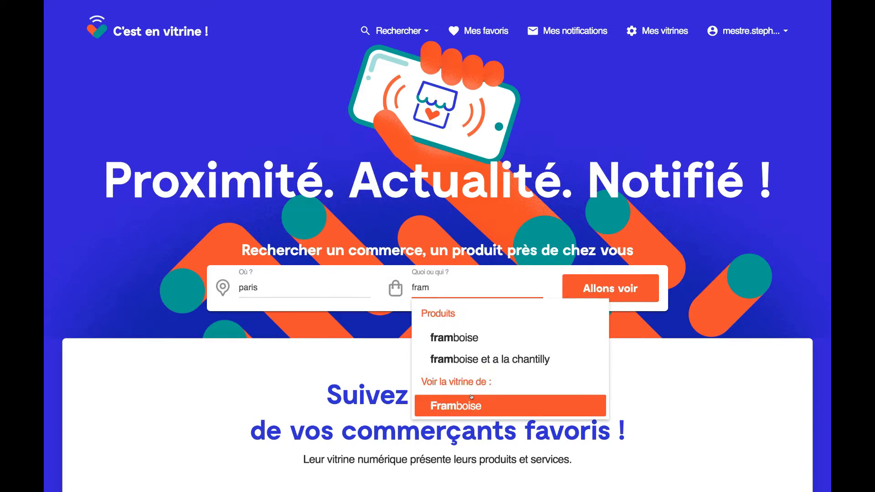
{"action": "left_click", "coordinate": [474, 397]}
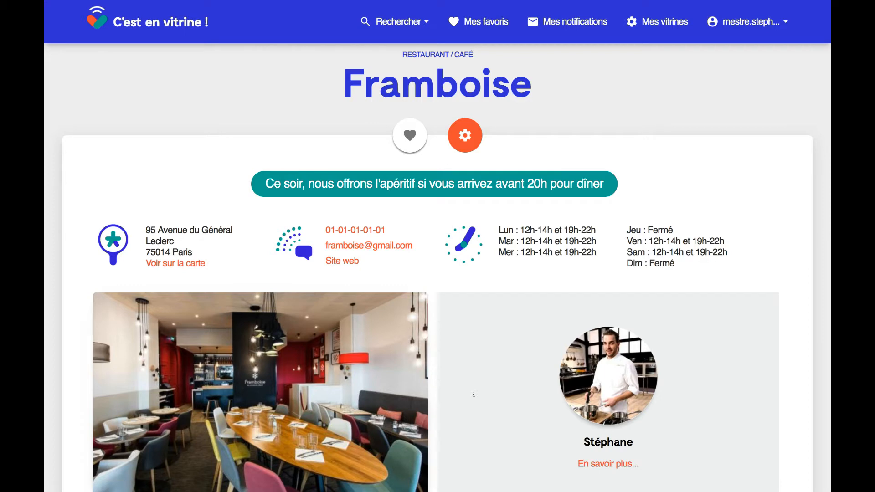
- Follow Framboise as a favourite and check its listed salads
{"action": "left_click", "coordinate": [404, 134]}
{"action": "scroll", "coordinate": [599, 202], "scroll_direction": "down", "scroll_amount": 15}
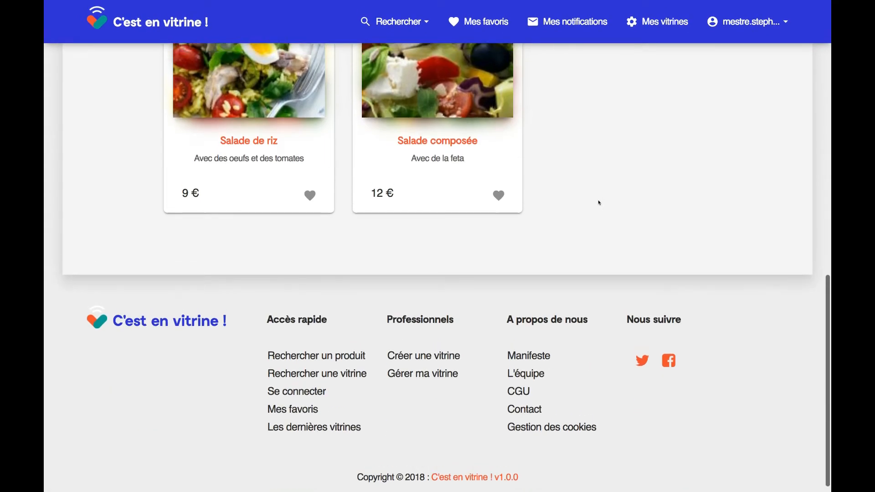
{"action": "scroll", "coordinate": [598, 202], "scroll_direction": "up", "scroll_amount": 4}
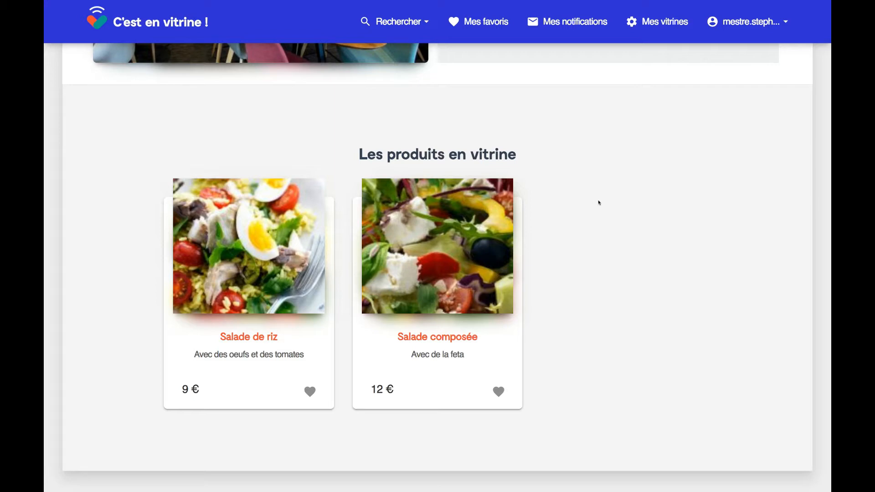
{"action": "scroll", "coordinate": [598, 203], "scroll_direction": "up", "scroll_amount": 10}
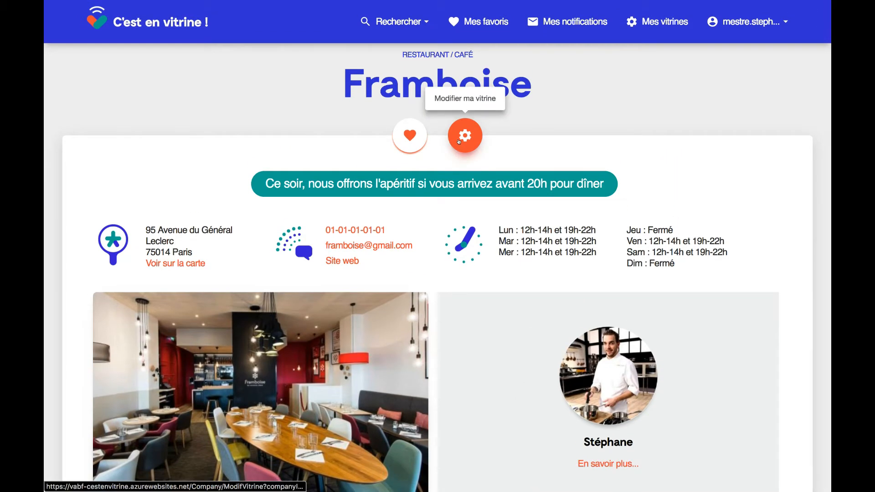
- Start another Framboise product and attach the salad photo
{"action": "left_click", "coordinate": [461, 137]}
{"action": "left_click", "coordinate": [171, 304]}
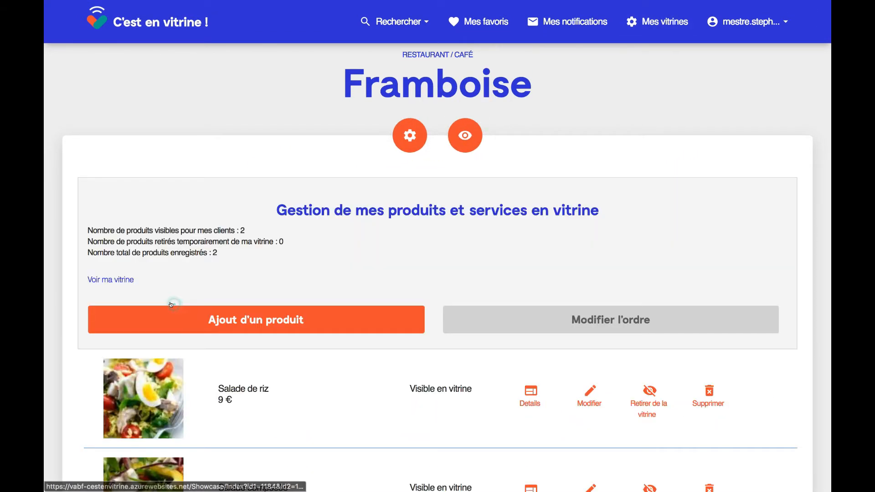
{"action": "left_click", "coordinate": [244, 321]}
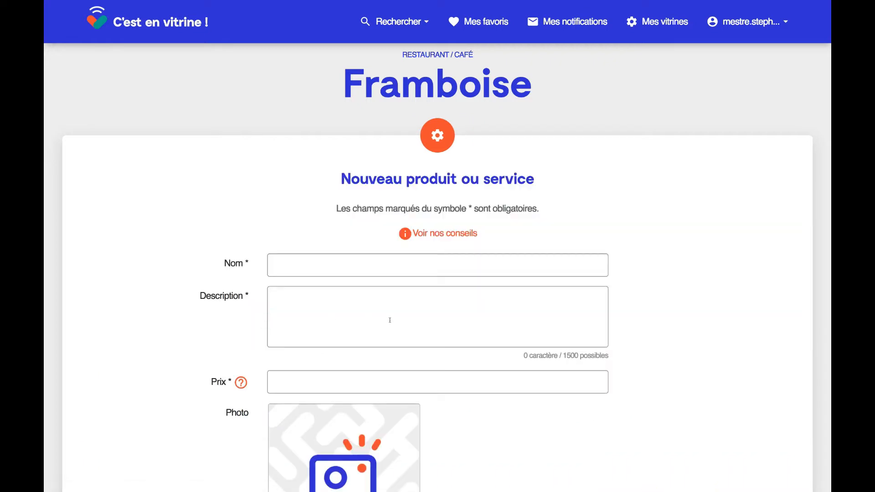
{"action": "scroll", "coordinate": [390, 320], "scroll_direction": "down", "scroll_amount": 7}
{"action": "left_click", "coordinate": [346, 267]}
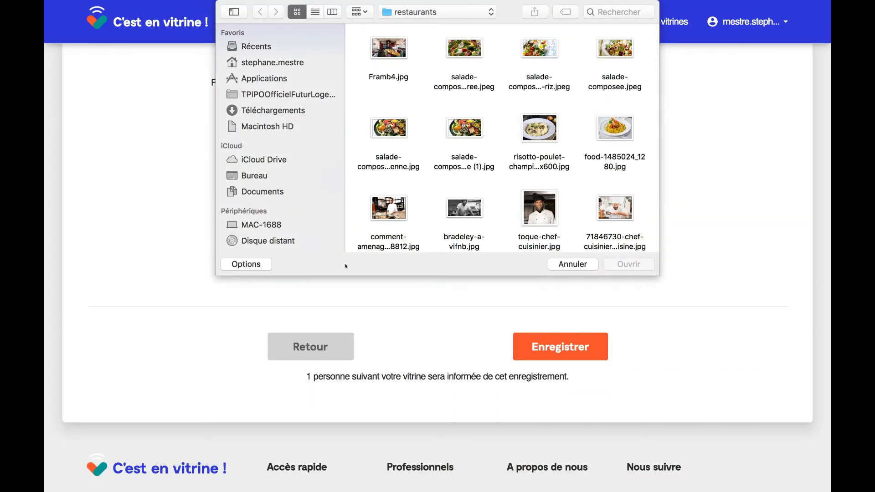
{"action": "double_click", "coordinate": [620, 45]}
{"action": "scroll", "coordinate": [552, 171], "scroll_direction": "up", "scroll_amount": 6}
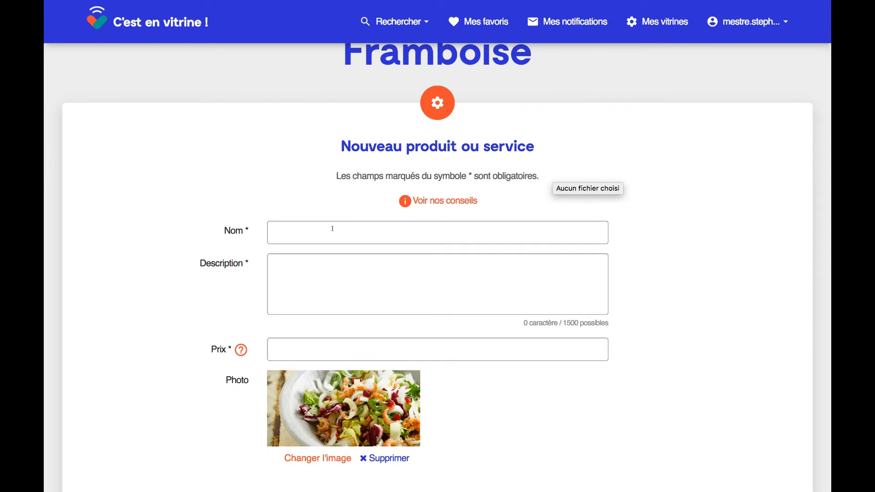
- Name it 'Salade de crevette', describe it 'très fraîches', price 15, and save
{"action": "left_click", "coordinate": [333, 227]}
{"action": "type", "text": "Sala"}
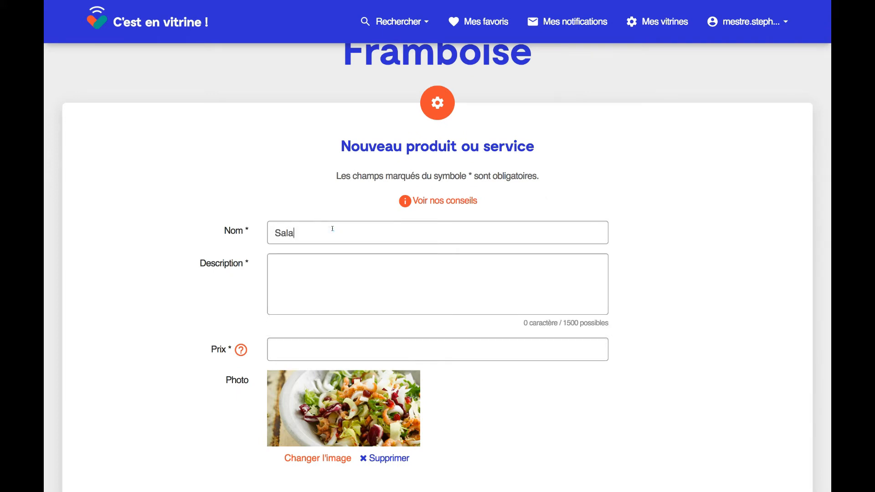
{"action": "type", "text": "de de crevettes"}
{"action": "left_click", "coordinate": [326, 259]}
{"action": "type", "text": "très fra"}
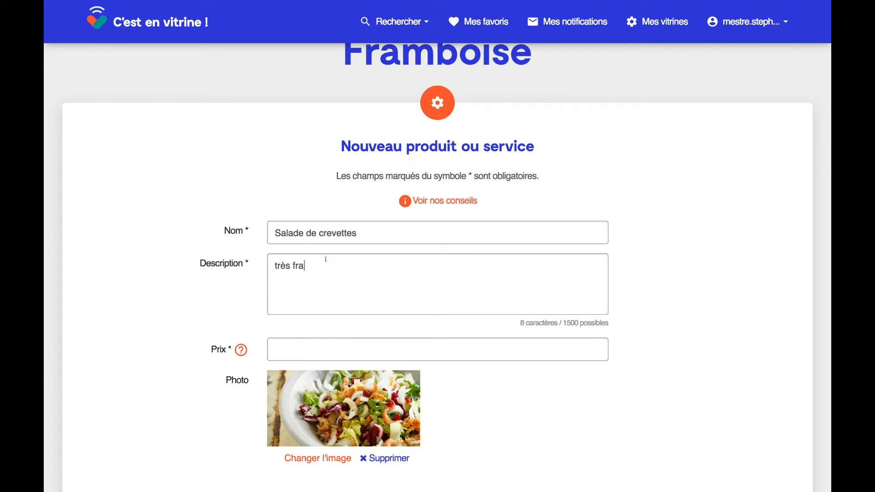
{"action": "type", "text": "îches"}
{"action": "left_click", "coordinate": [292, 347]}
{"action": "type", "text": "15"}
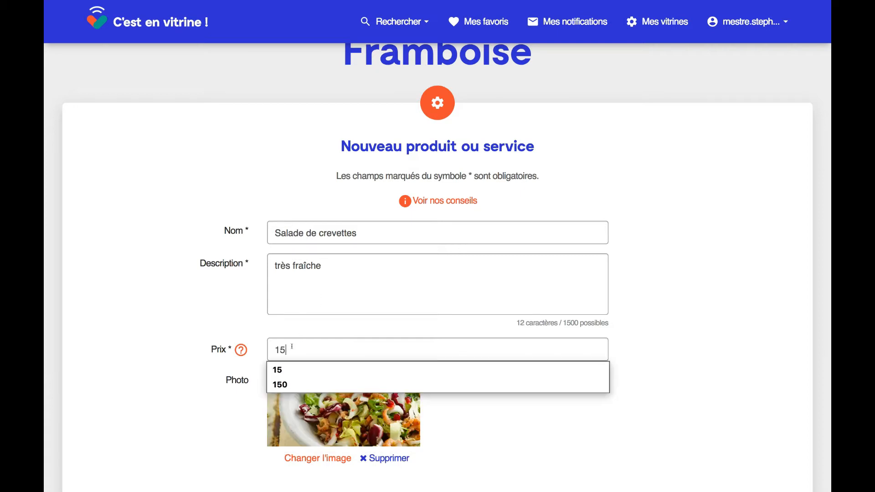
{"action": "left_click", "coordinate": [181, 335]}
{"action": "scroll", "coordinate": [181, 334], "scroll_direction": "down", "scroll_amount": 4}
{"action": "left_click", "coordinate": [605, 372]}
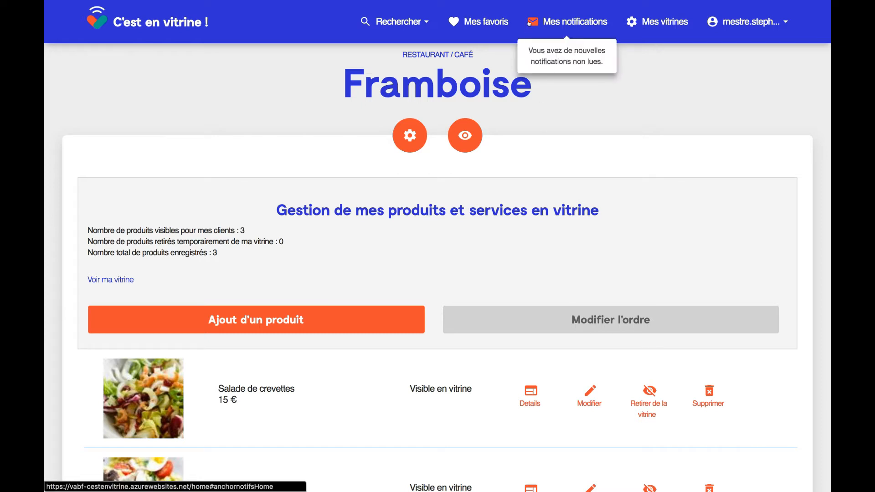
- Open the Salade de crevettes product page from the home page's latest notifications
{"action": "left_click", "coordinate": [167, 8]}
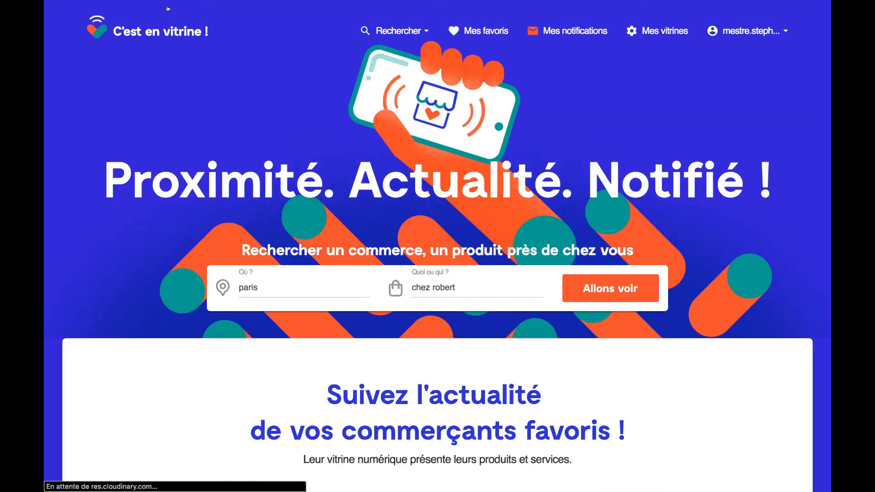
{"action": "left_click", "coordinate": [535, 30]}
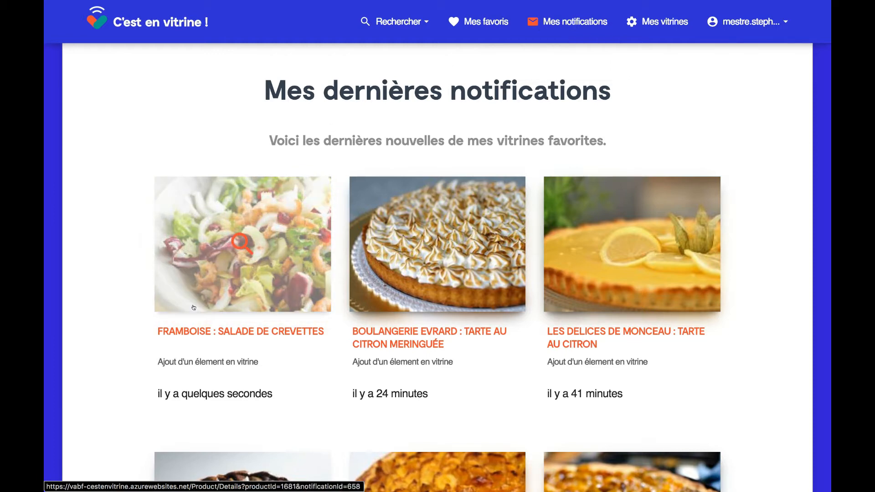
{"action": "left_click", "coordinate": [241, 259]}
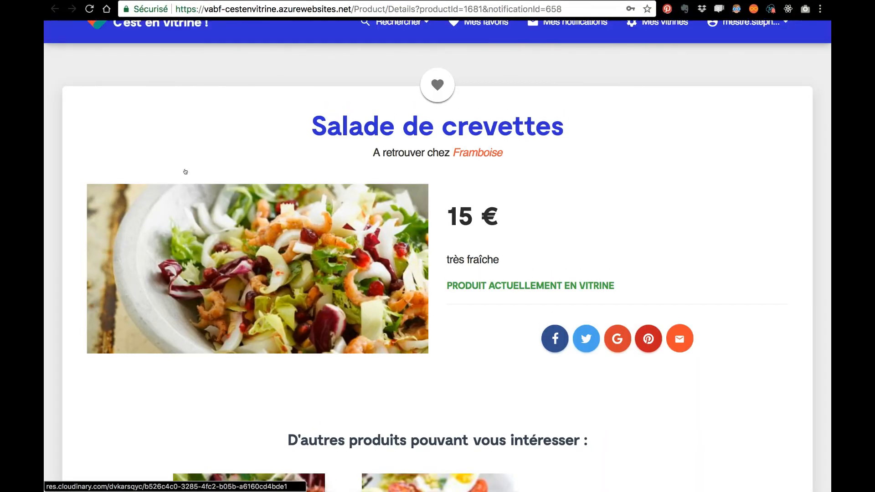
{"action": "mouse_move", "coordinate": [309, 4]}
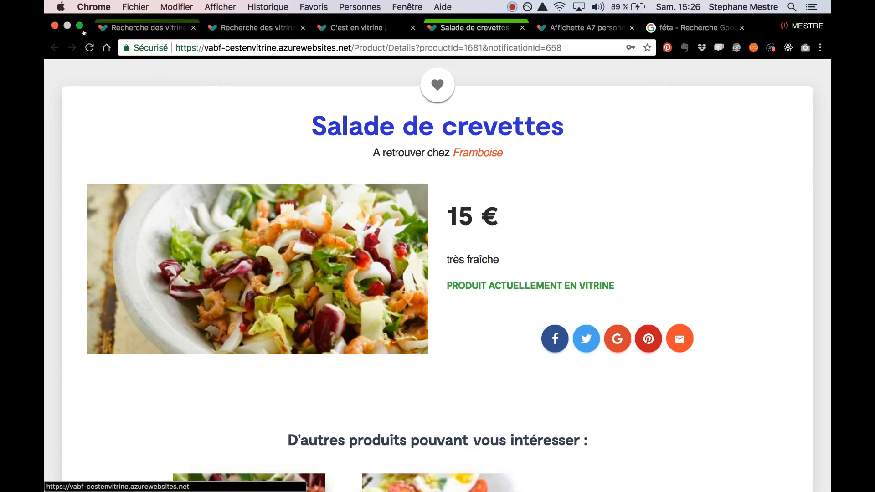
{"action": "left_click", "coordinate": [359, 27]}
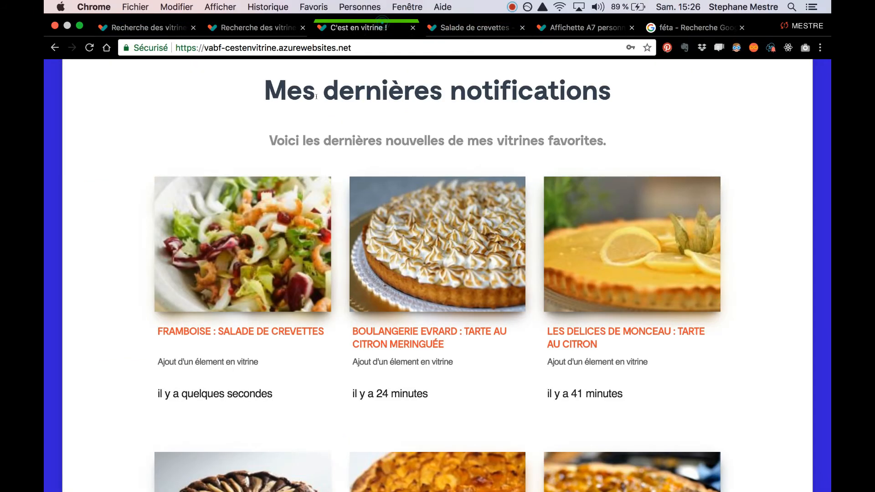
{"action": "left_click", "coordinate": [266, 311]}
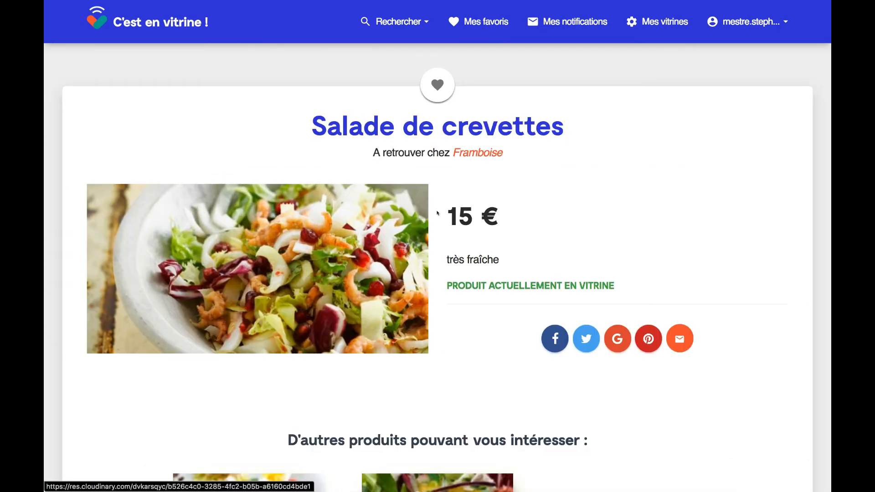
- Open Framboise's restaurant page and review its three listed salads
{"action": "left_click", "coordinate": [479, 153]}
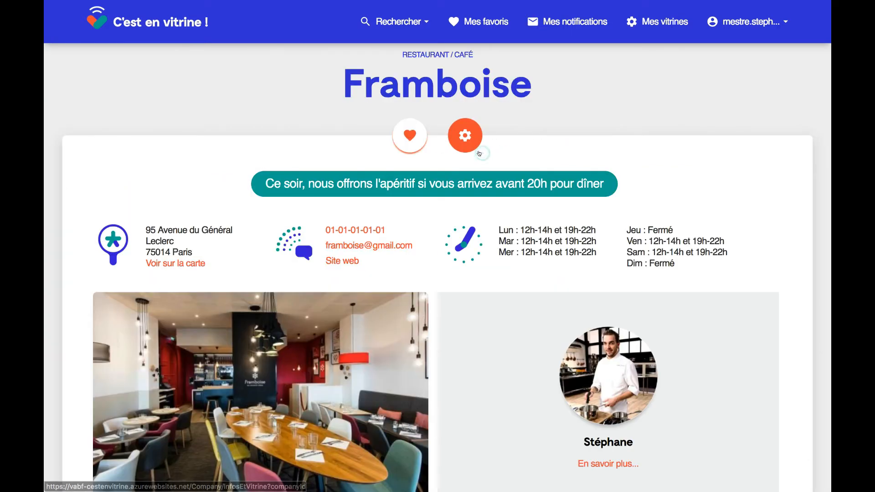
{"action": "scroll", "coordinate": [479, 154], "scroll_direction": "down", "scroll_amount": 10}
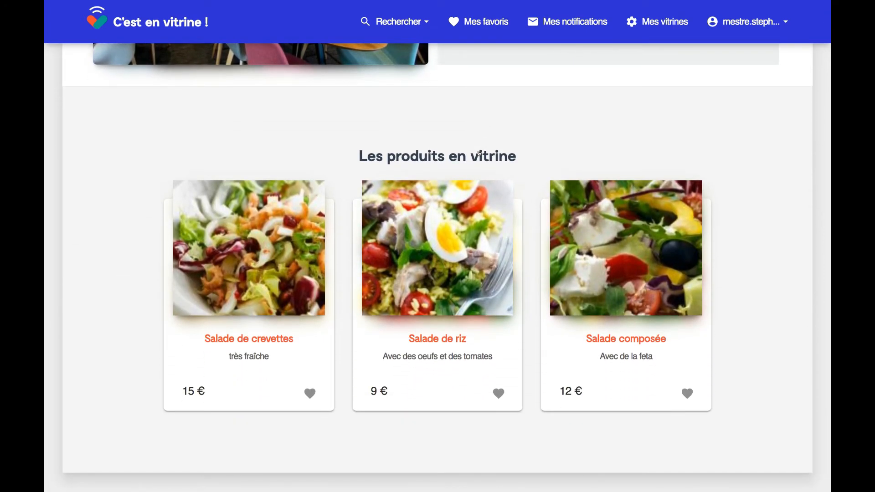
{"action": "scroll", "coordinate": [479, 153], "scroll_direction": "up", "scroll_amount": 6}
- Search the home page for 'sala', then refine the product search to 'salade'
{"action": "left_click", "coordinate": [196, 27]}
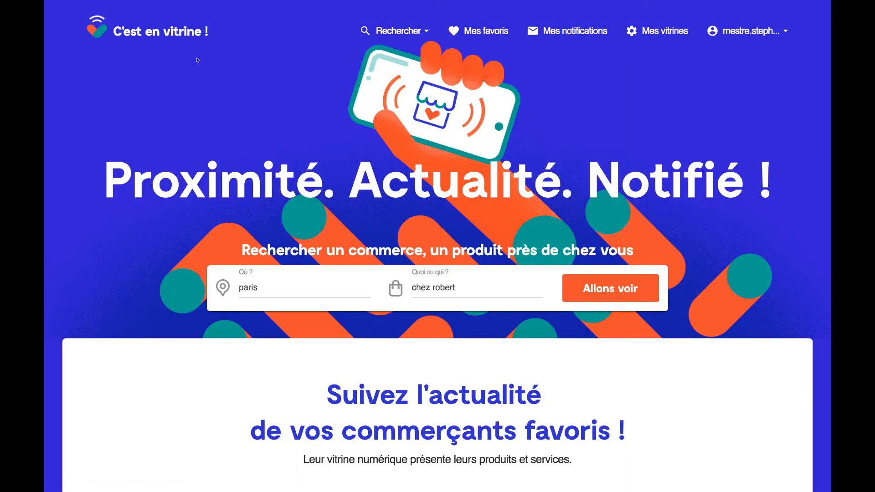
{"action": "left_click", "coordinate": [458, 290]}
{"action": "key", "text": "BackSpace"}
{"action": "key", "text": "BackSpace"}
{"action": "key", "text": "BackSpace"}
{"action": "key", "text": "BackSpace"}
{"action": "key", "text": "BackSpace"}
{"action": "key", "text": "BackSpace"}
{"action": "key", "text": "BackSpace"}
{"action": "key", "text": "BackSpace"}
{"action": "key", "text": "BackSpace"}
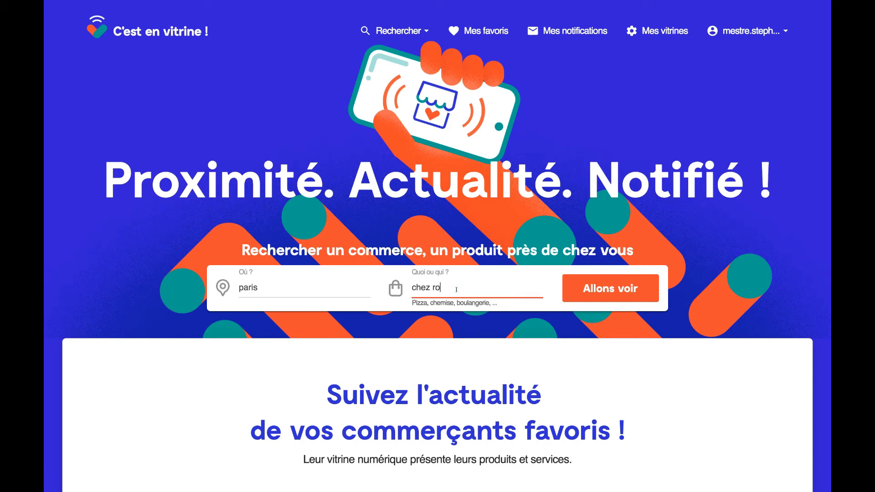
{"action": "key", "text": "BackSpace"}
{"action": "key", "text": "BackSpace"}
{"action": "type", "text": "sala"}
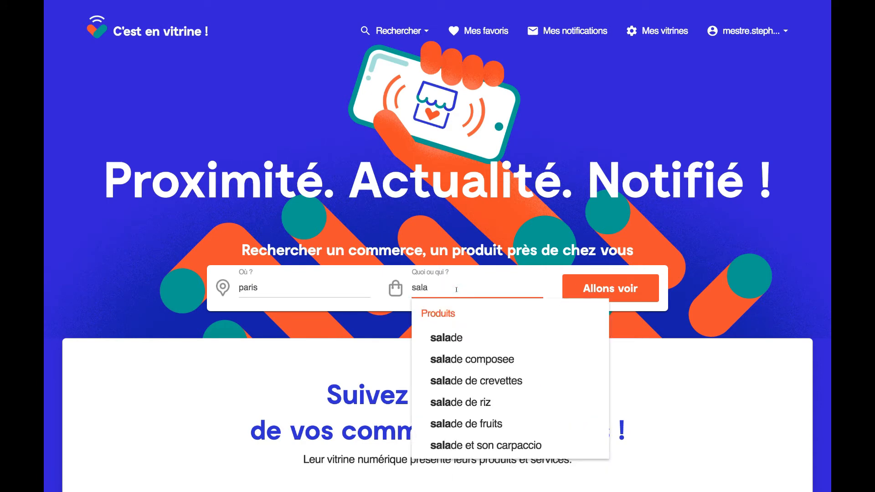
{"action": "left_click", "coordinate": [504, 382]}
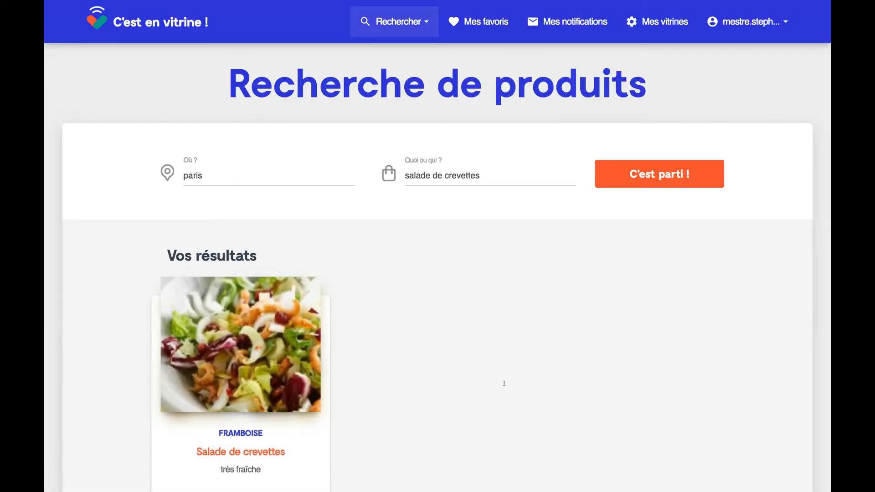
{"action": "left_click", "coordinate": [482, 171]}
{"action": "key", "text": "BackSpace"}
{"action": "key", "text": "BackSpace"}
{"action": "key", "text": "BackSpace"}
{"action": "key", "text": "BackSpace"}
{"action": "key", "text": "BackSpace"}
{"action": "key", "text": "BackSpace"}
{"action": "key", "text": "BackSpace"}
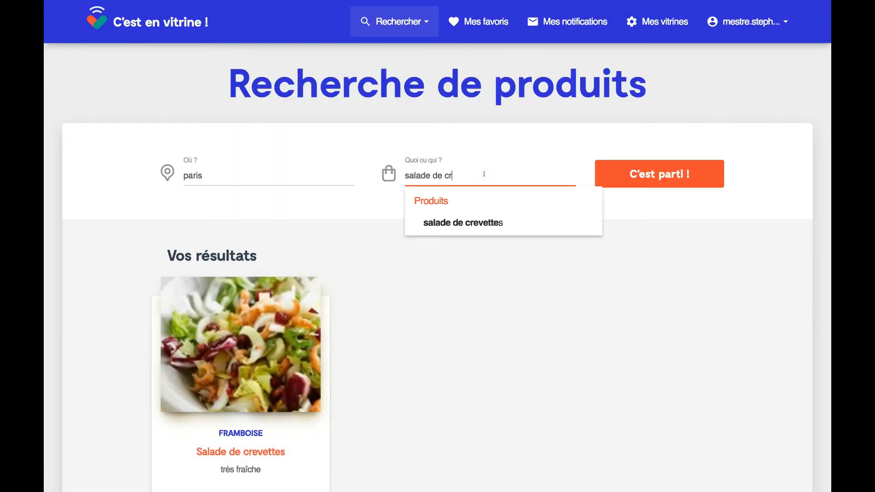
{"action": "key", "text": "BackSpace"}
{"action": "key", "text": "BackSpace"}
{"action": "key", "text": "Return"}
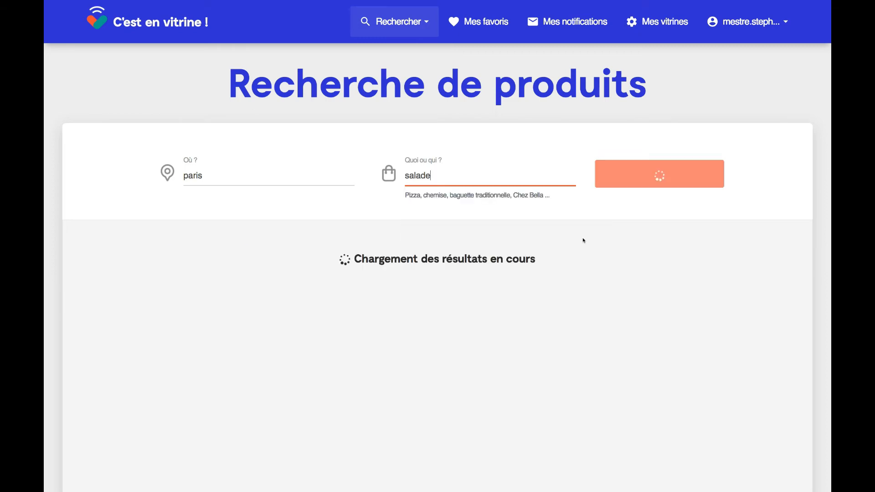
- Open the Salade de riz result, then Framboise's showcase management page
{"action": "scroll", "coordinate": [741, 230], "scroll_direction": "down", "scroll_amount": 10}
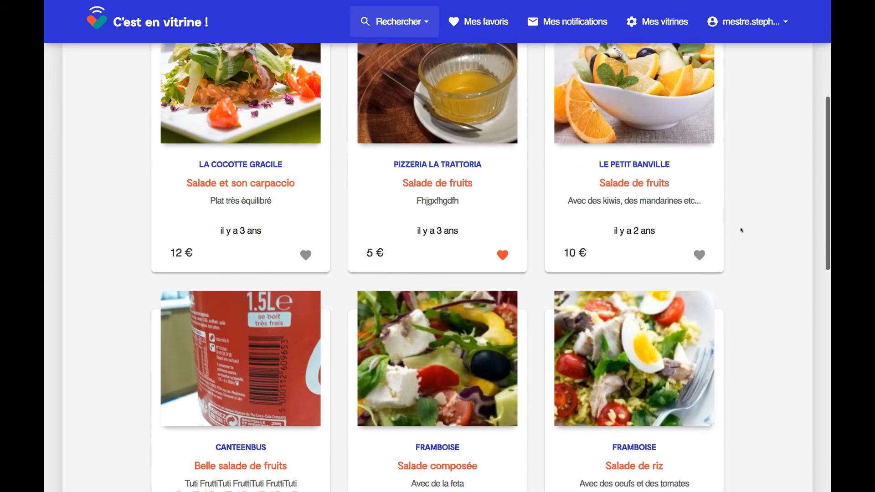
{"action": "scroll", "coordinate": [741, 230], "scroll_direction": "down", "scroll_amount": 3}
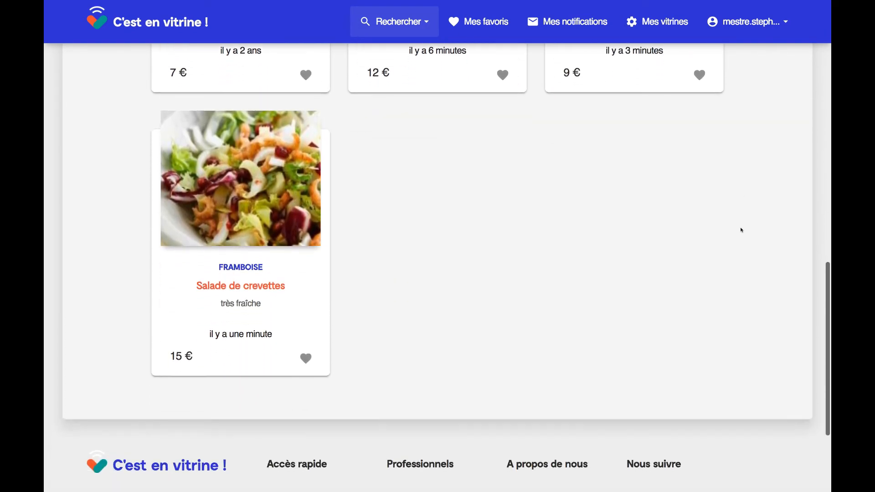
{"action": "scroll", "coordinate": [741, 230], "scroll_direction": "up", "scroll_amount": 6}
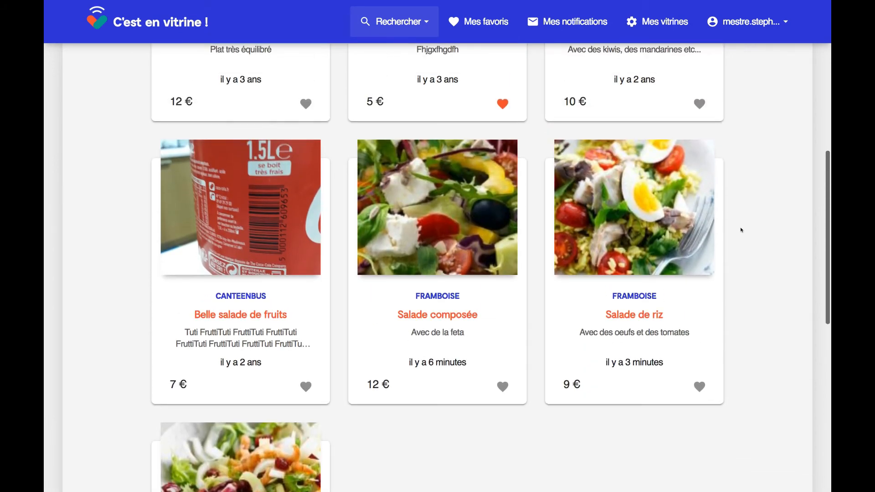
{"action": "left_click", "coordinate": [637, 198]}
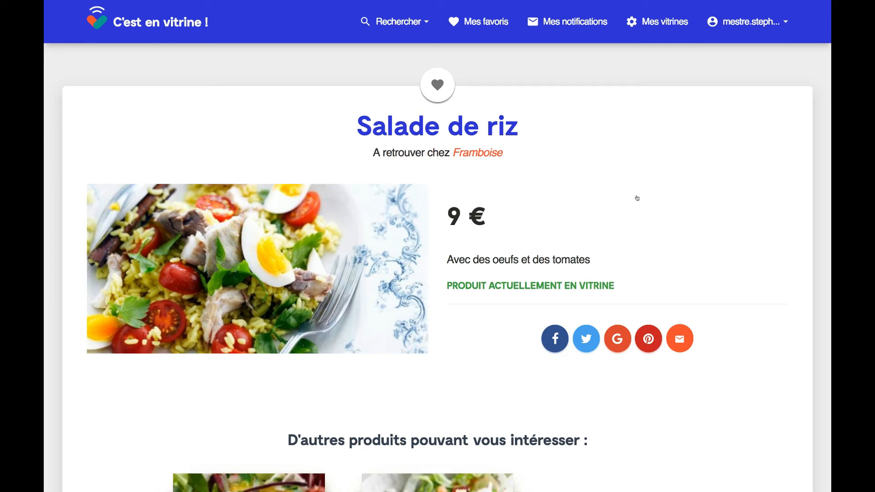
{"action": "left_click", "coordinate": [477, 153]}
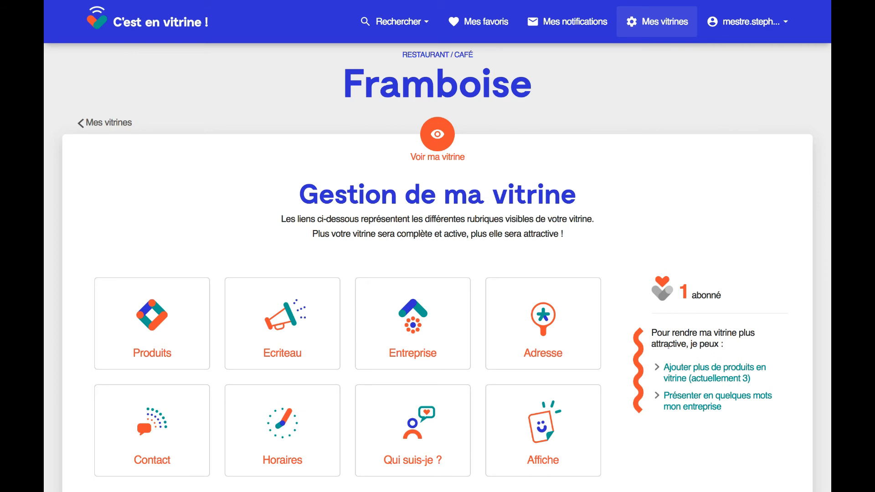
- Save the presentation 'Mon restaurant est spécialisé dans les salades, vous allez les adorer !'
{"action": "left_click", "coordinate": [684, 395]}
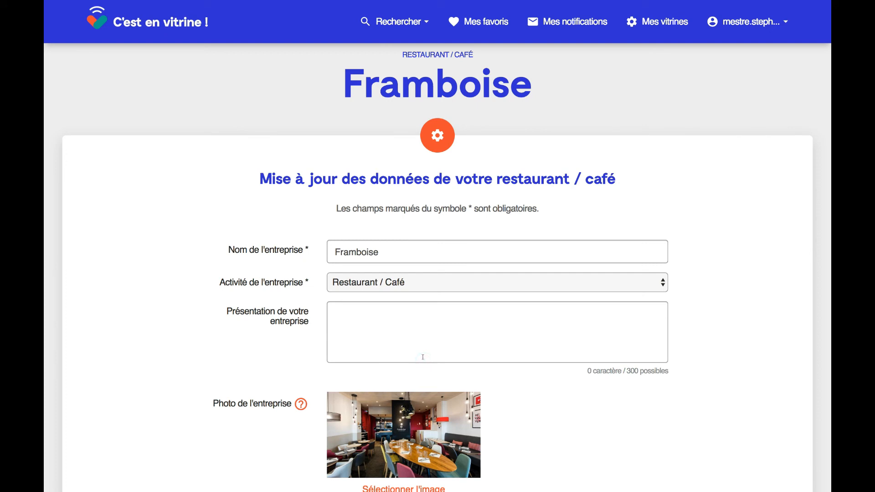
{"action": "type", "text": "MOn"}
{"action": "key", "text": "BackSpace"}
{"action": "key", "text": "BackSpace"}
{"action": "type", "text": "on restaurant est"}
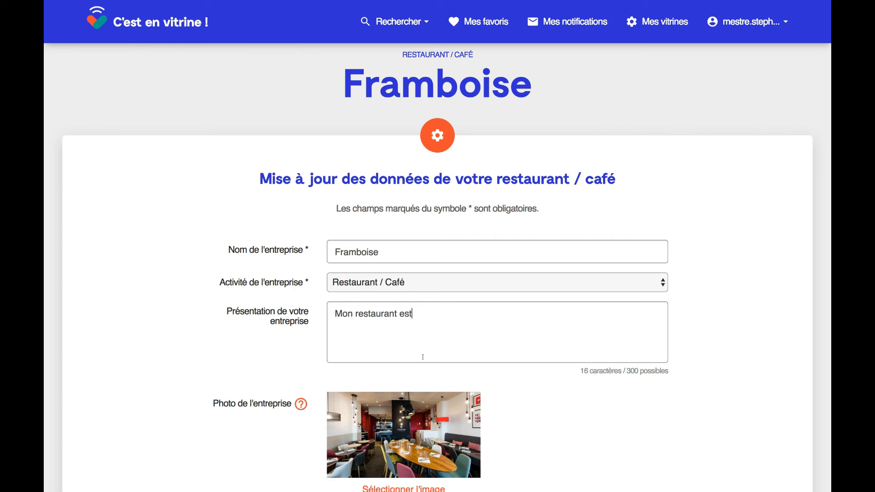
{"action": "type", "text": " spécialisé dans les sala"}
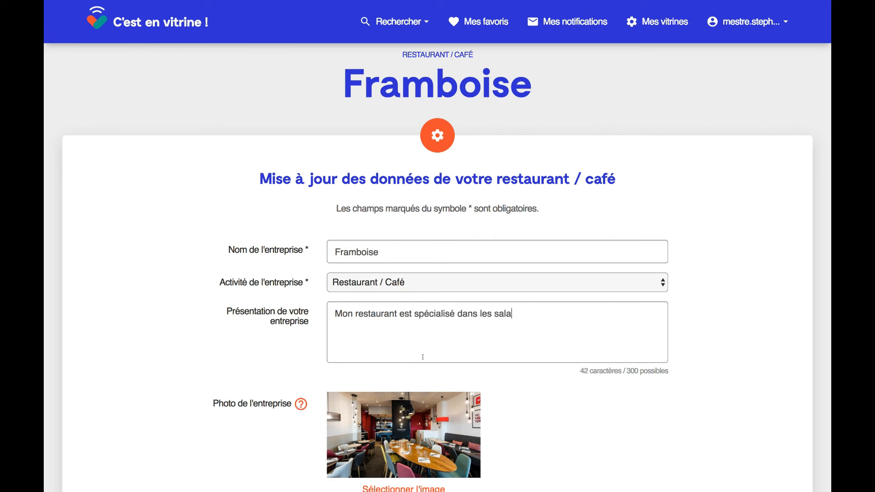
{"action": "type", "text": "des, vous allez les adorer"}
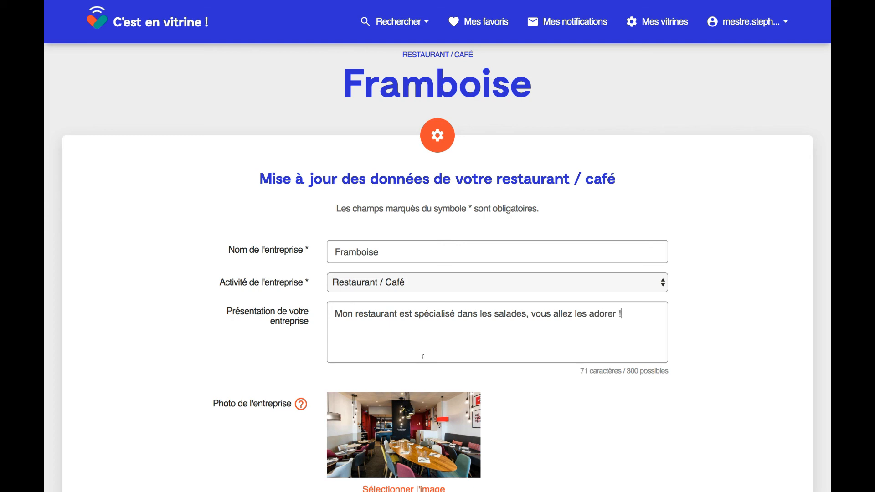
{"action": "type", "text": " !"}
{"action": "scroll", "coordinate": [423, 356], "scroll_direction": "down", "scroll_amount": 6}
{"action": "left_click", "coordinate": [617, 298]}
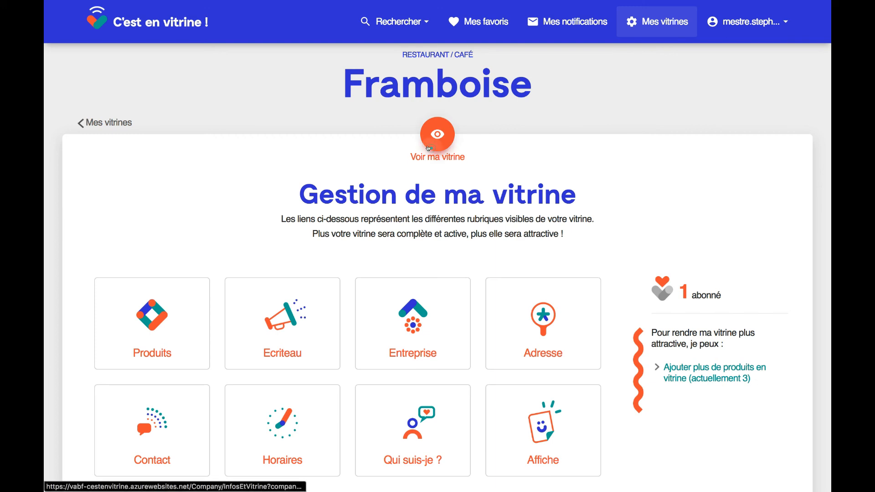
- View the public Framboise showcase with its new presentation
{"action": "left_click", "coordinate": [429, 145]}
{"action": "scroll", "coordinate": [428, 148], "scroll_direction": "down", "scroll_amount": 1}
{"action": "scroll", "coordinate": [428, 148], "scroll_direction": "down", "scroll_amount": 10}
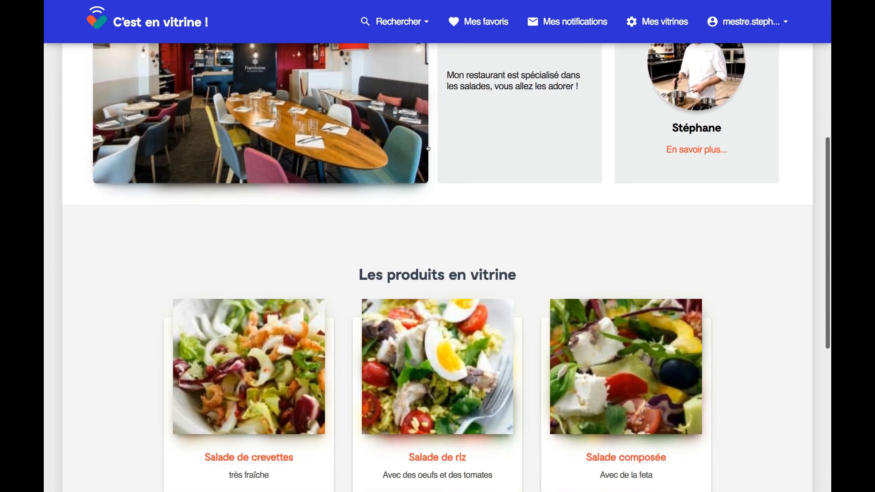
{"action": "scroll", "coordinate": [428, 148], "scroll_direction": "down", "scroll_amount": 1}
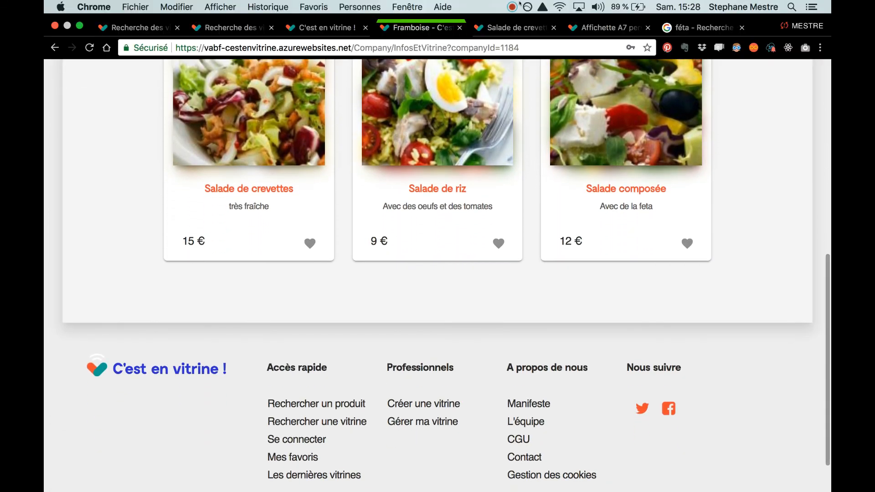